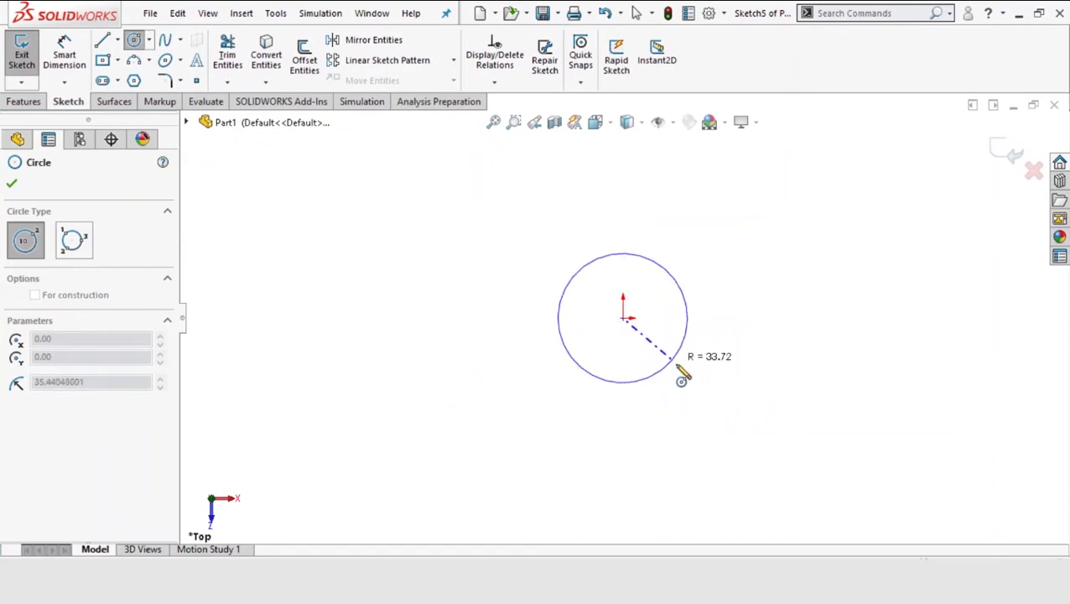
Step: Finish the circle centred on the origin and set its diameter to 50 mm
left_click(13, 184)
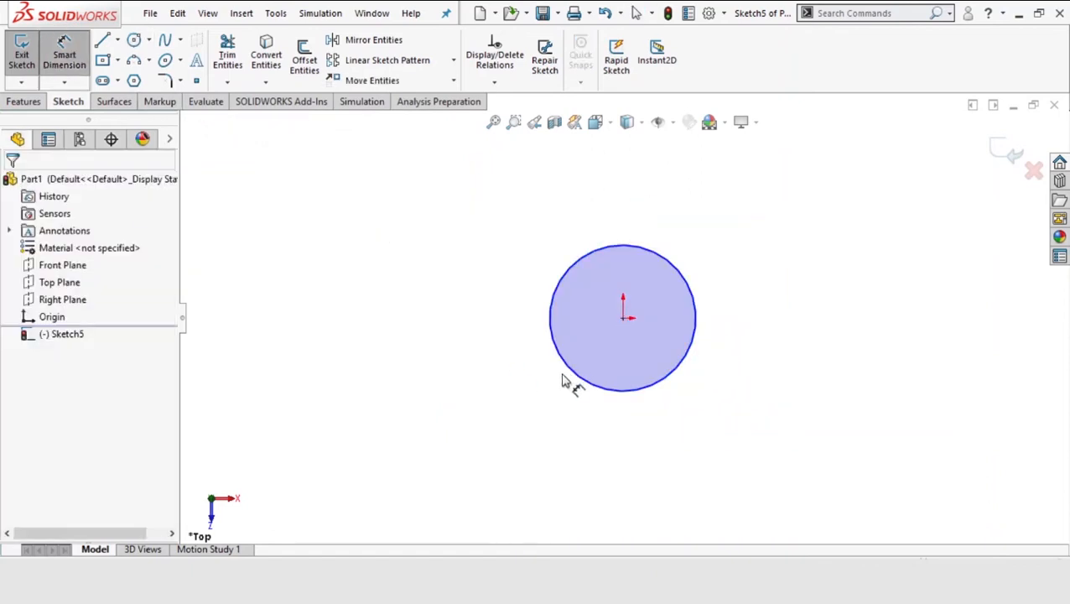
left_click(579, 382)
left_click(527, 400)
type("50mm")
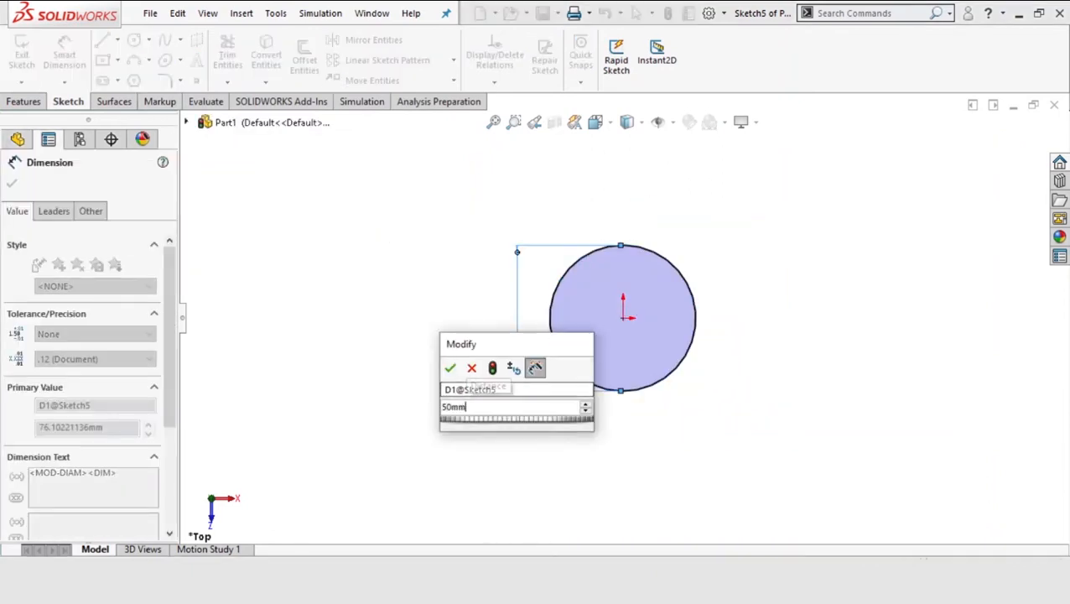
key("Return")
left_click(12, 183)
Step: Extrude the circle 50 mm from the sketch plane into a solid cylinder
left_click(22, 55)
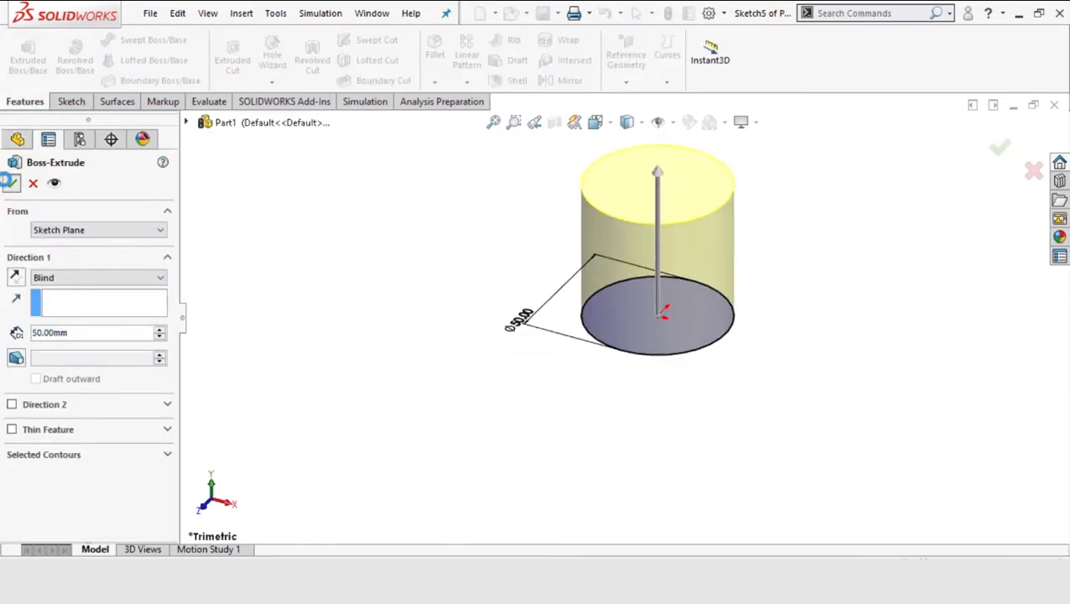
left_click(10, 184)
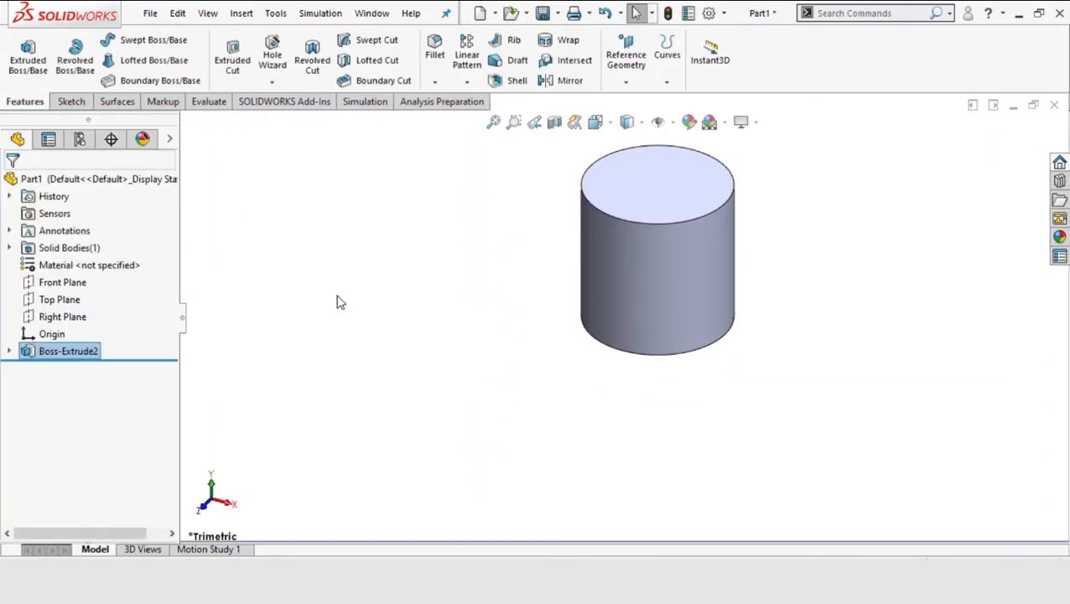
Step: Start a sketch on the Front Plane and draw a vertical centerline from the midpoint of the cylinder's top edge to the origin
left_click(67, 286)
left_click(75, 256)
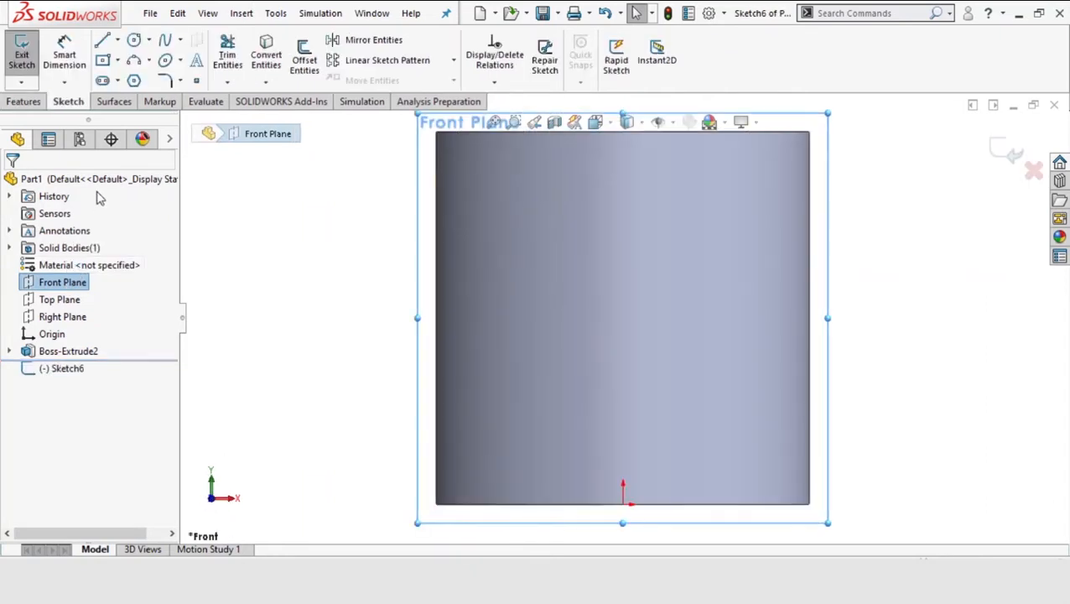
left_click(118, 40)
left_click(134, 77)
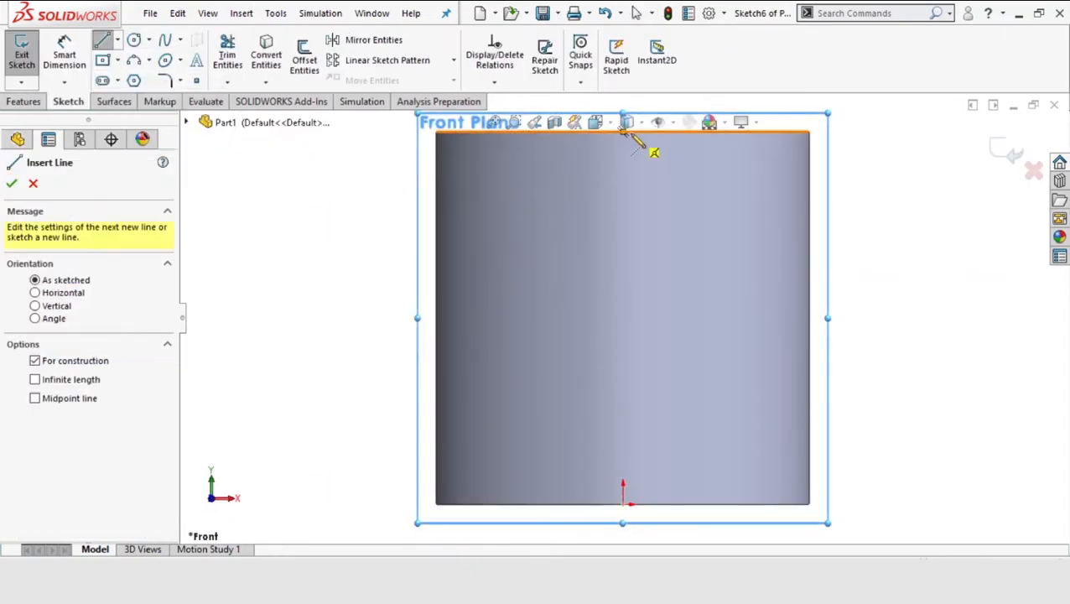
left_click(622, 132)
left_click(622, 504)
key("Escape")
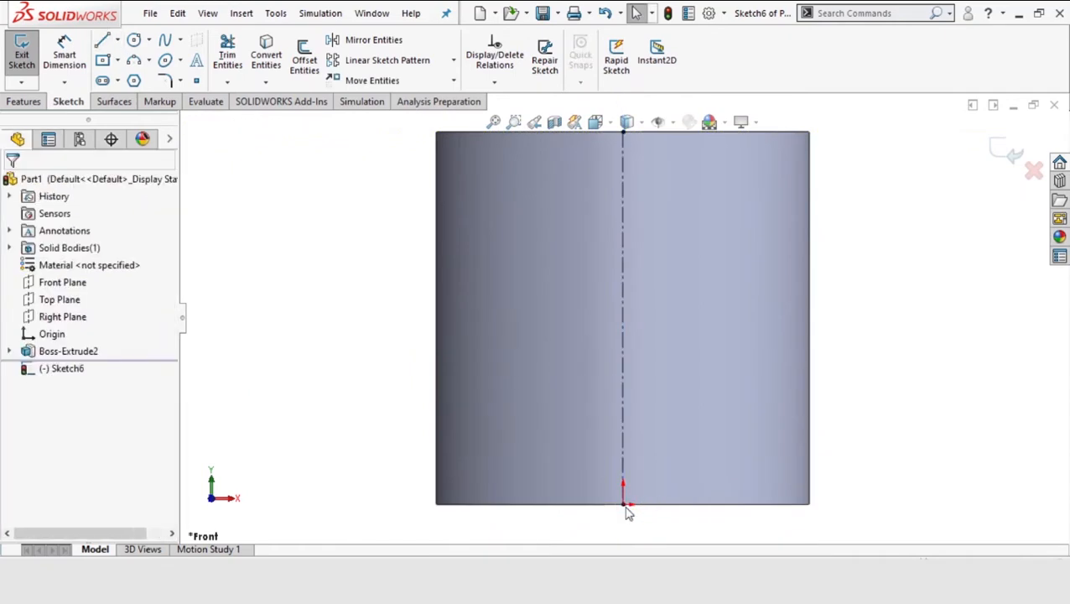
Step: Draw a vertical midpoint line along the centerline, centred on the centerline's midpoint
left_click(119, 42)
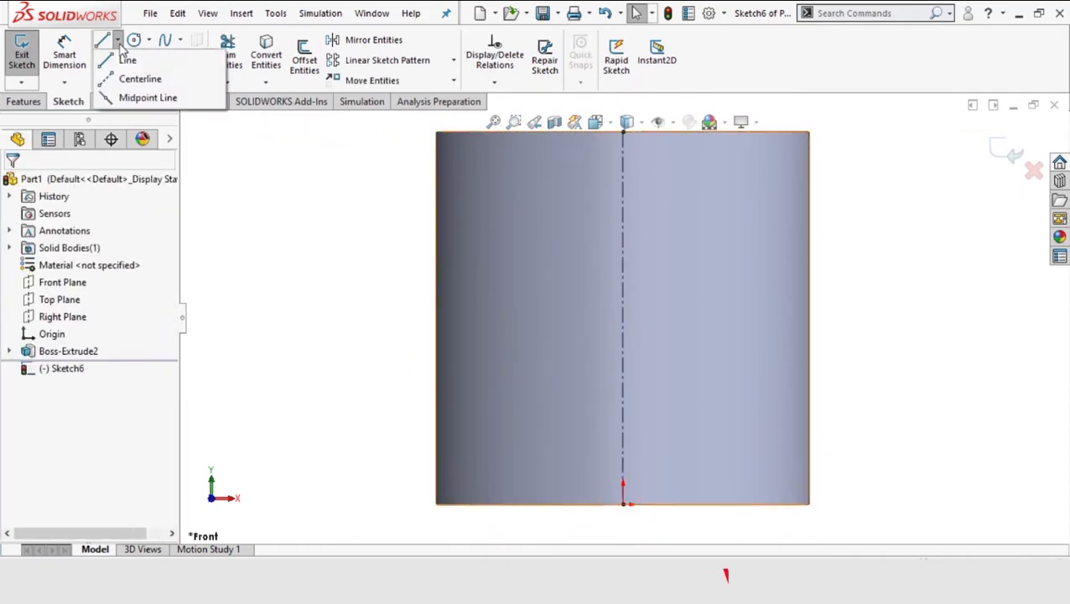
left_click(141, 99)
left_click(622, 317)
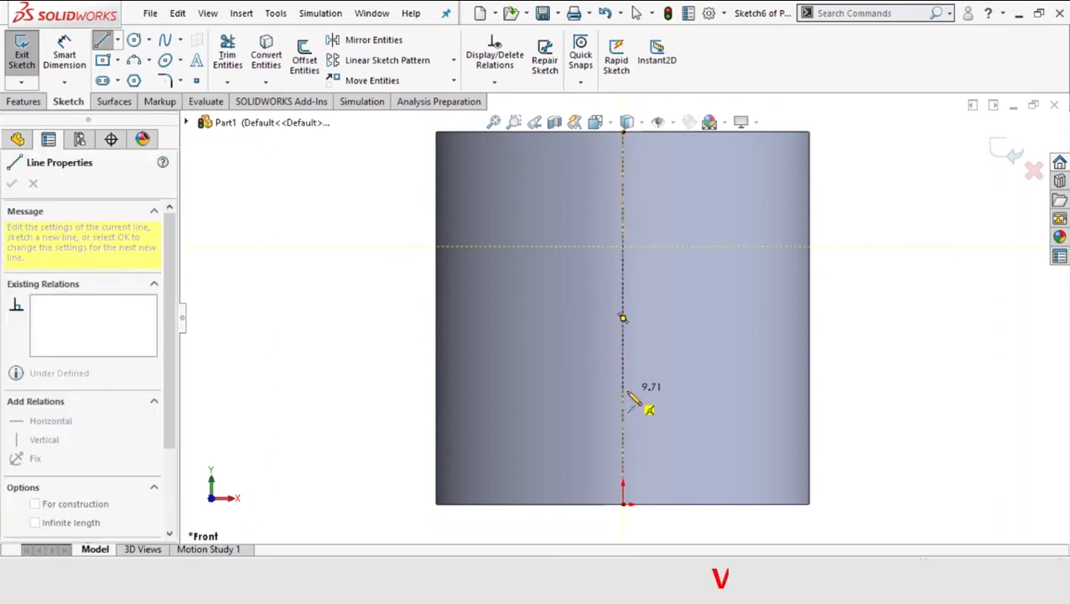
left_click(629, 413)
key("Escape")
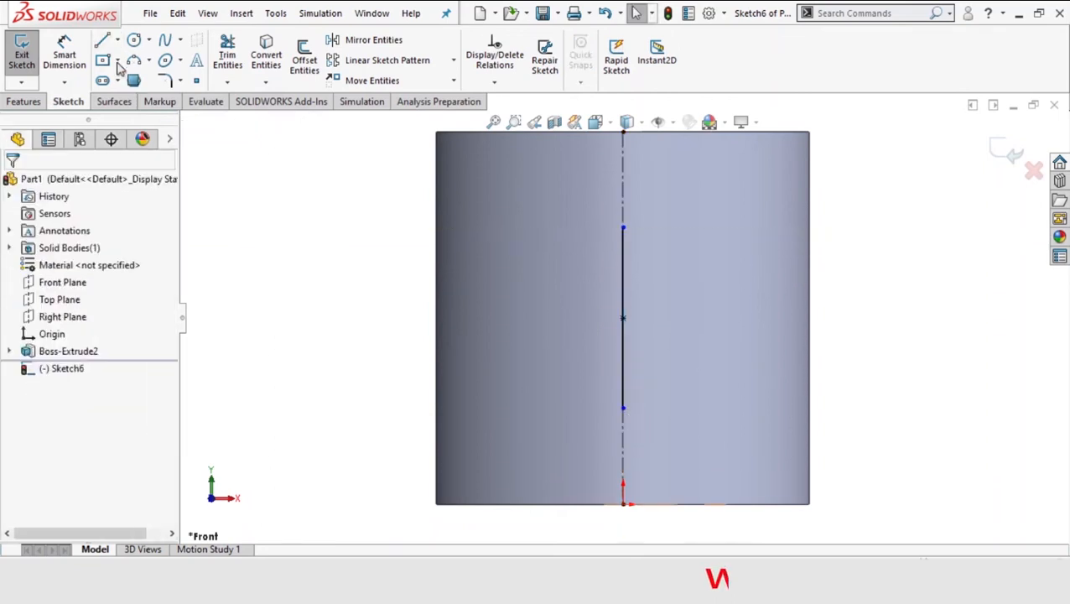
Step: Set the vertical midpoint line's length to 45 mm and exit the sketch
left_click(67, 59)
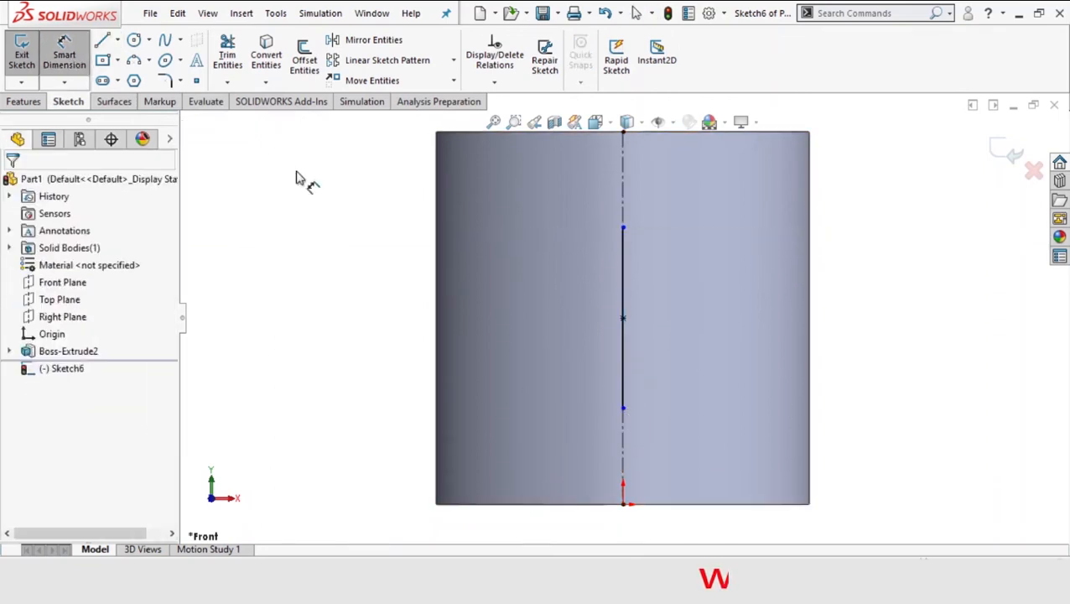
left_click(647, 391)
left_click(676, 394)
type("45mm")
key("Return")
left_click(12, 183)
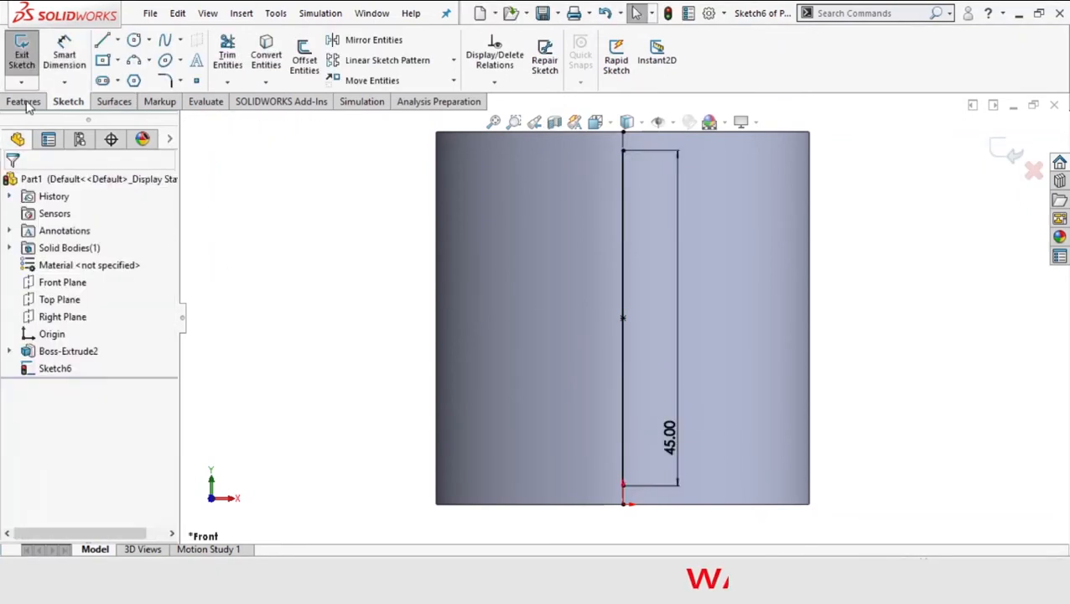
left_click(22, 57)
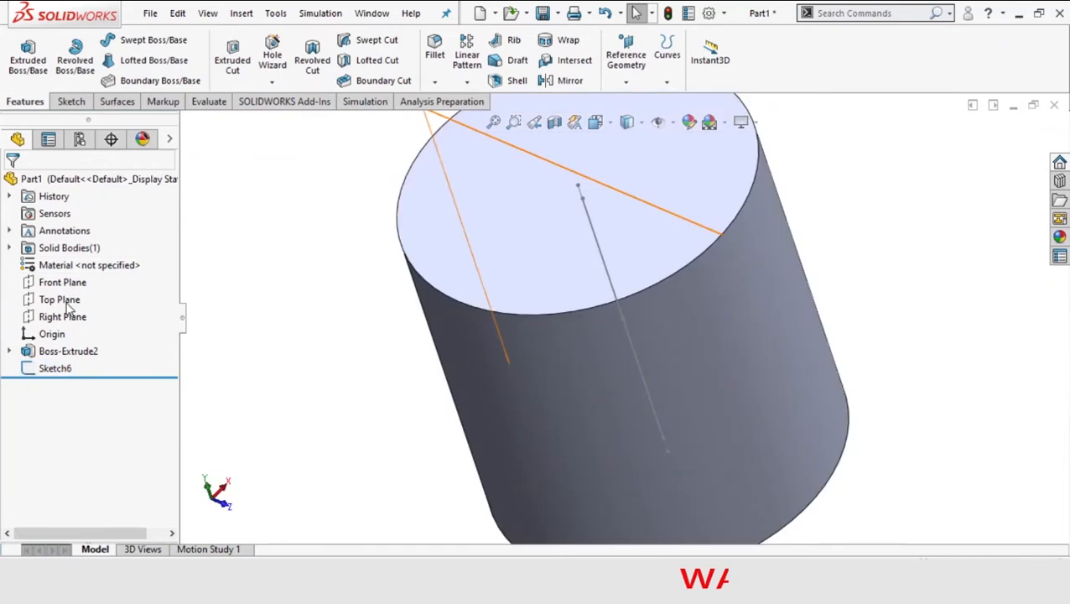
Step: Create a reference plane offset 2.5 mm from the cylinder's top face, flipped to lie below it
left_click(68, 304)
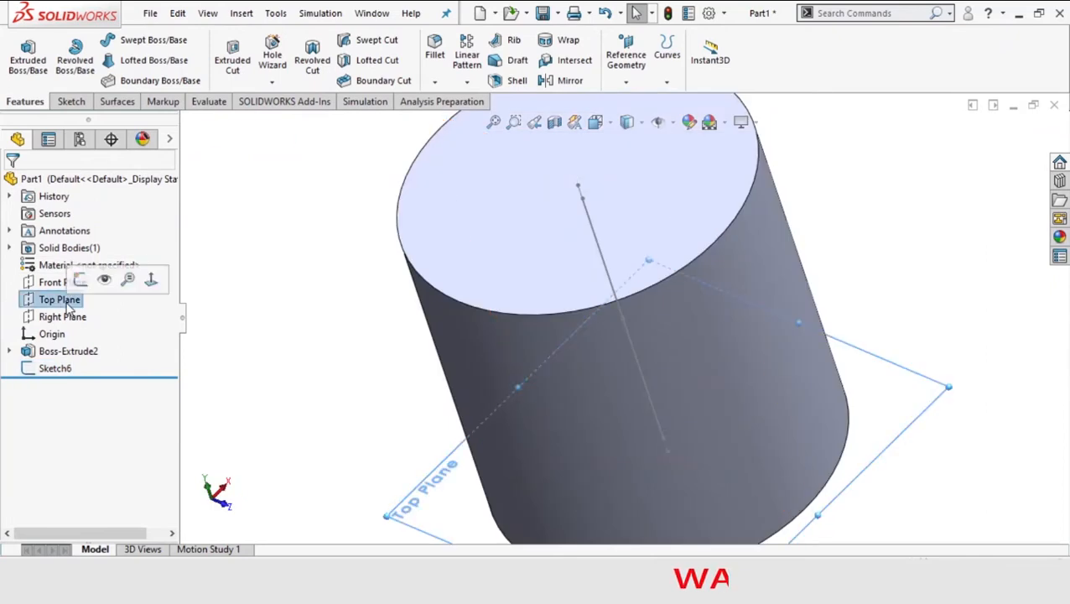
left_click(636, 79)
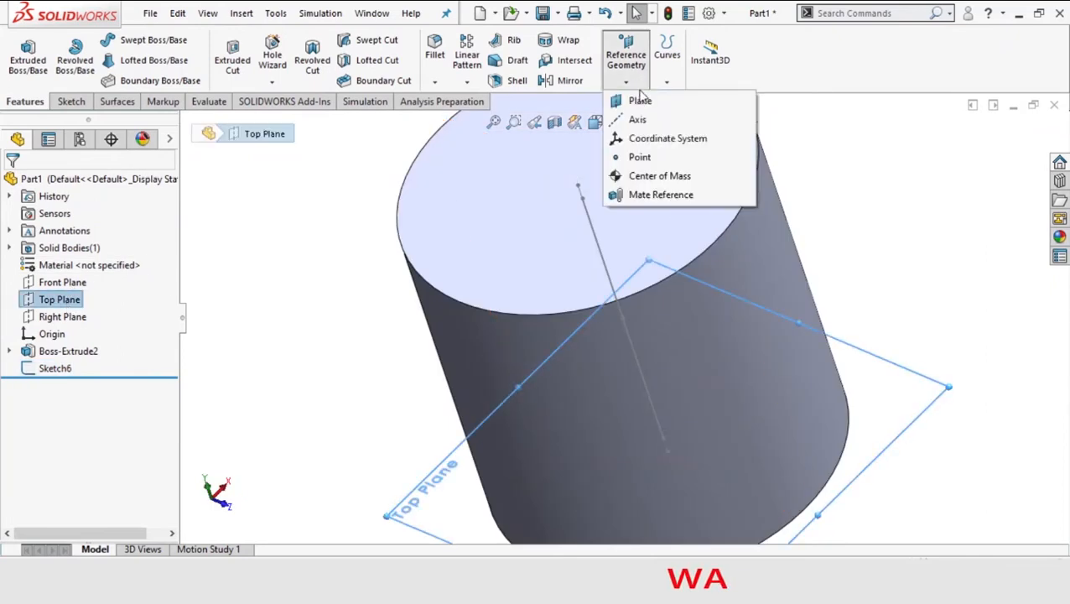
left_click(640, 112)
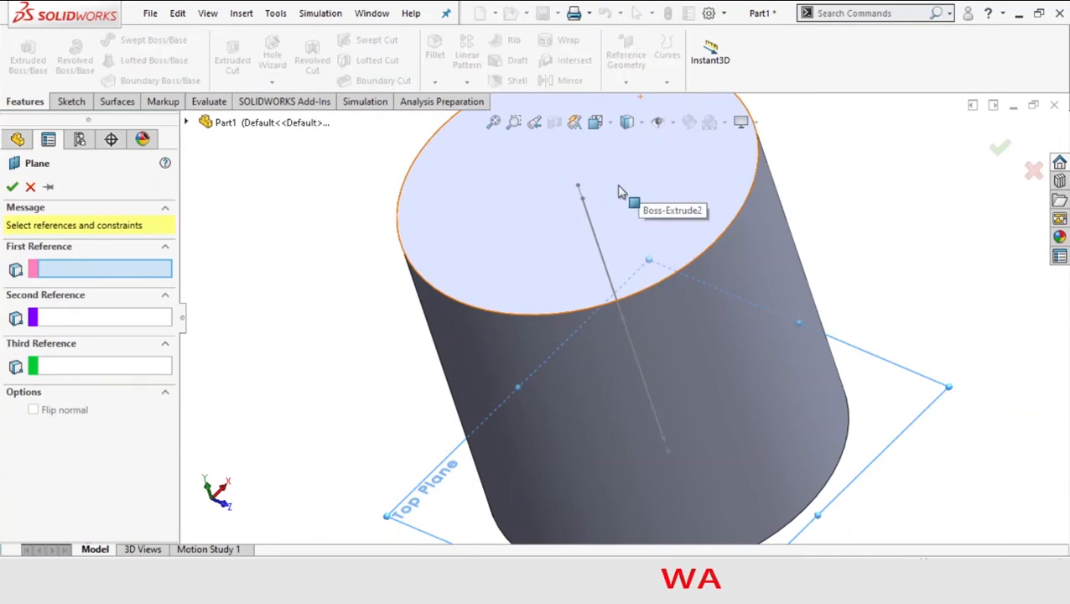
left_click(621, 192)
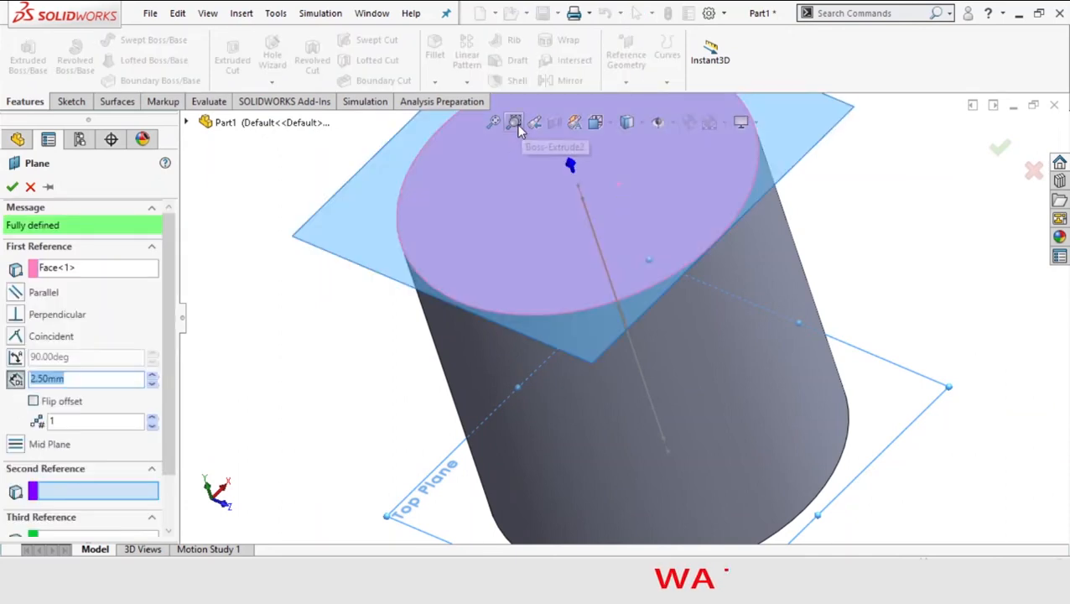
right_click(305, 282)
left_click(335, 367)
left_click_drag(335, 367, 303, 274)
left_click(32, 402)
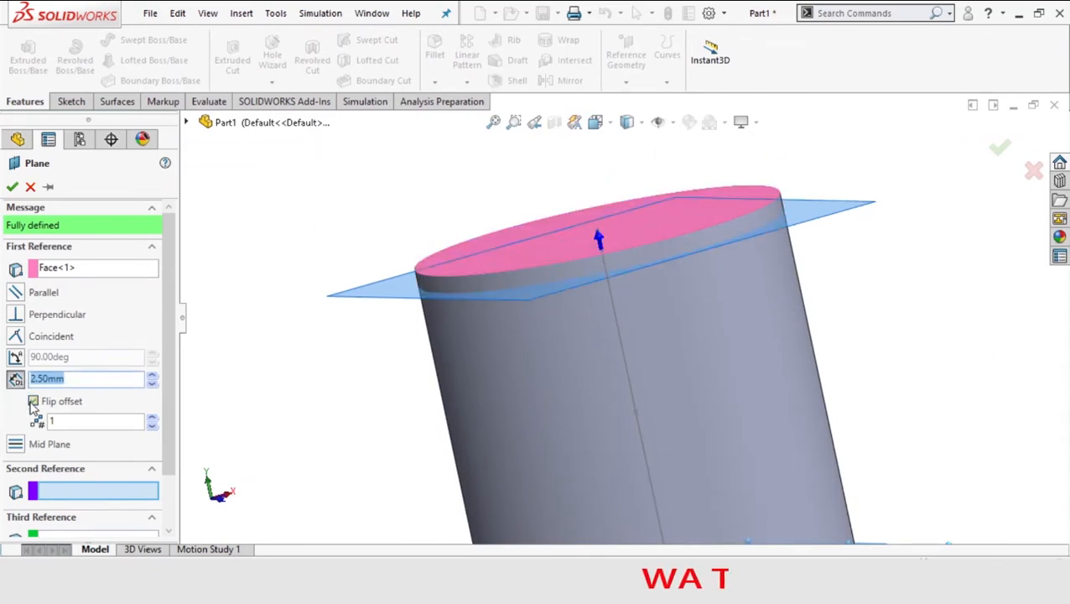
left_click(11, 188)
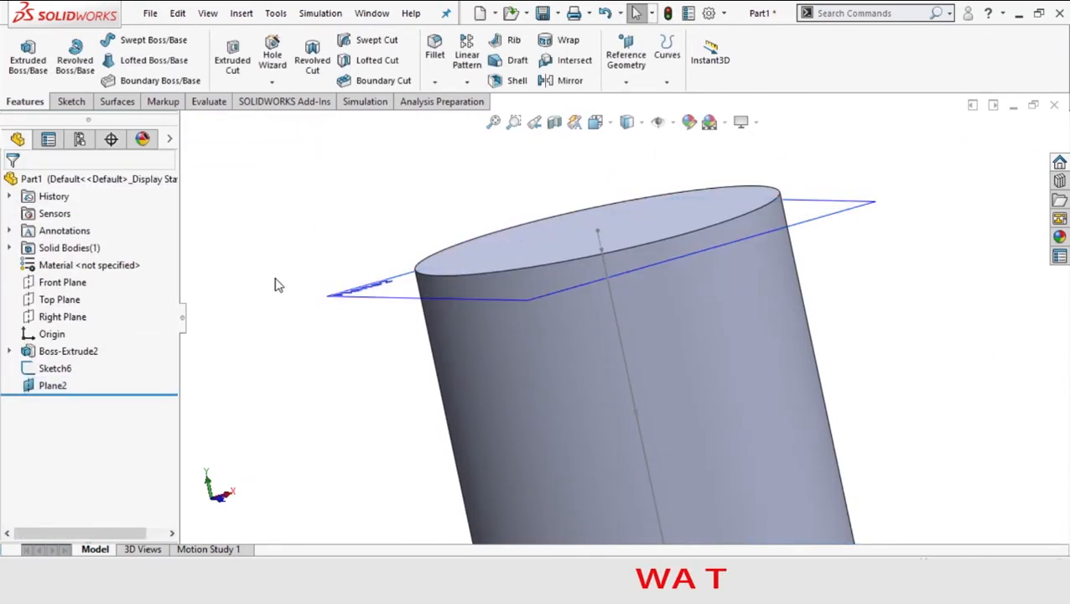
Step: Start a sketch on the new offset plane and draw a centerline about 14 mm long straight down from the origin
key("ctrl+1")
left_click(71, 283)
left_click(57, 387)
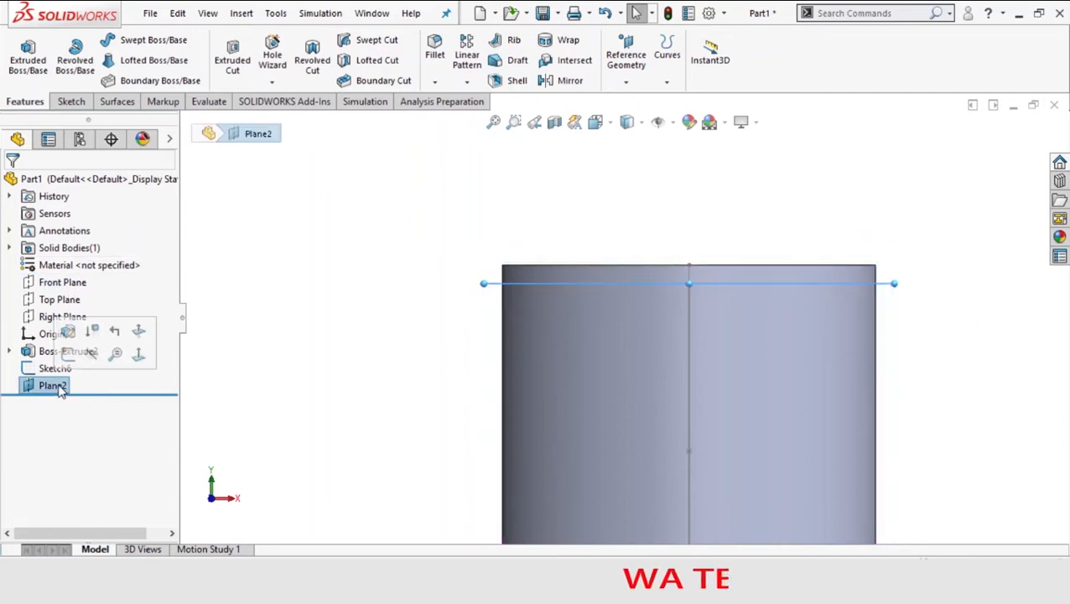
left_click(70, 366)
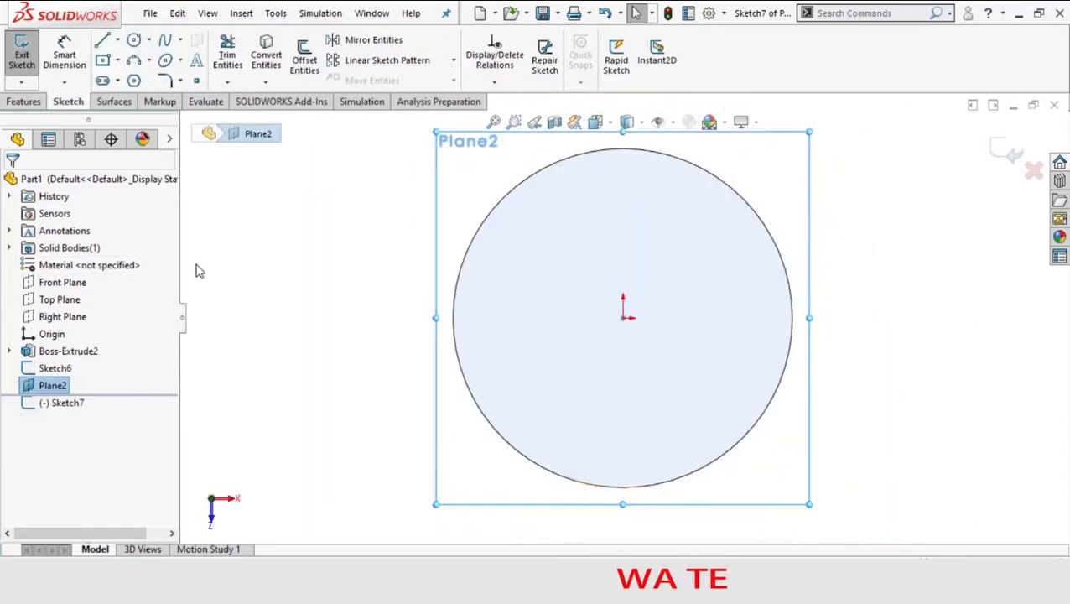
left_click(119, 42)
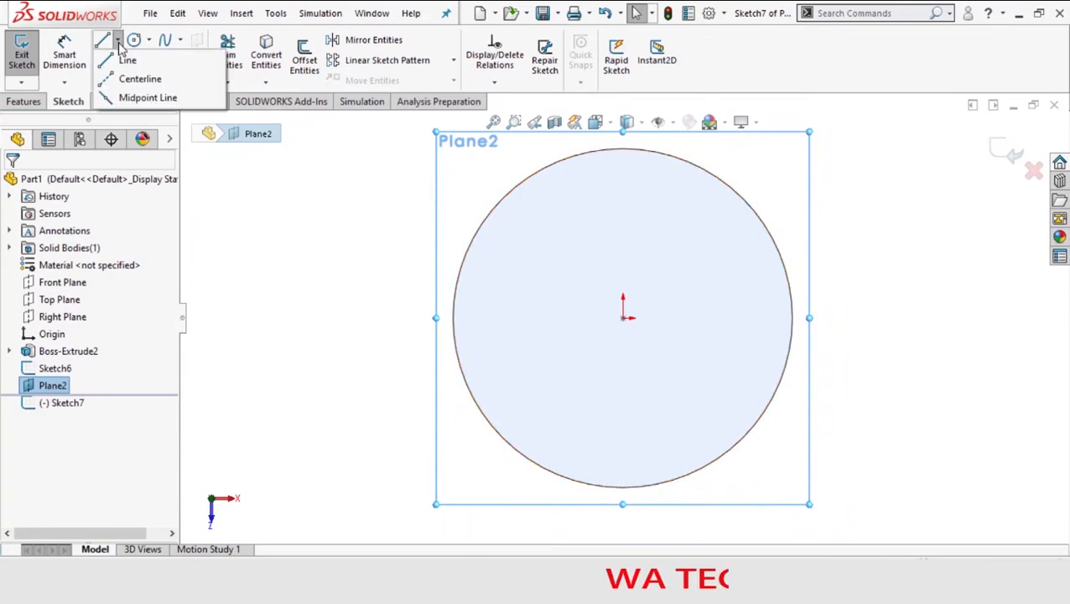
left_click(138, 80)
left_click(622, 318)
left_click(623, 412)
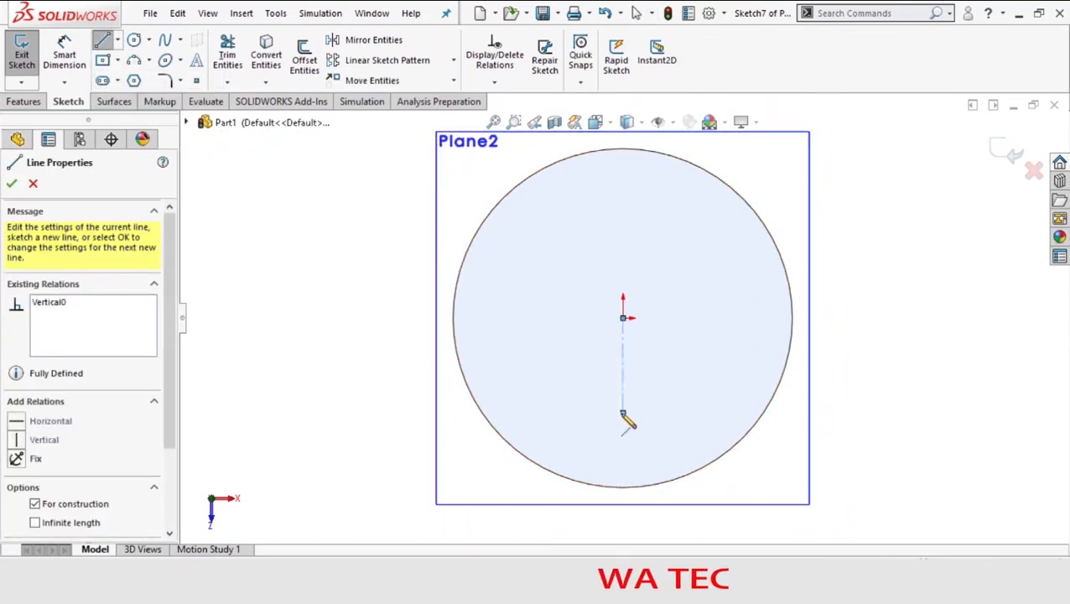
key("Escape")
Step: Set the centerline's length to 125 mm and fit the whole sketch in the view
left_click(63, 59)
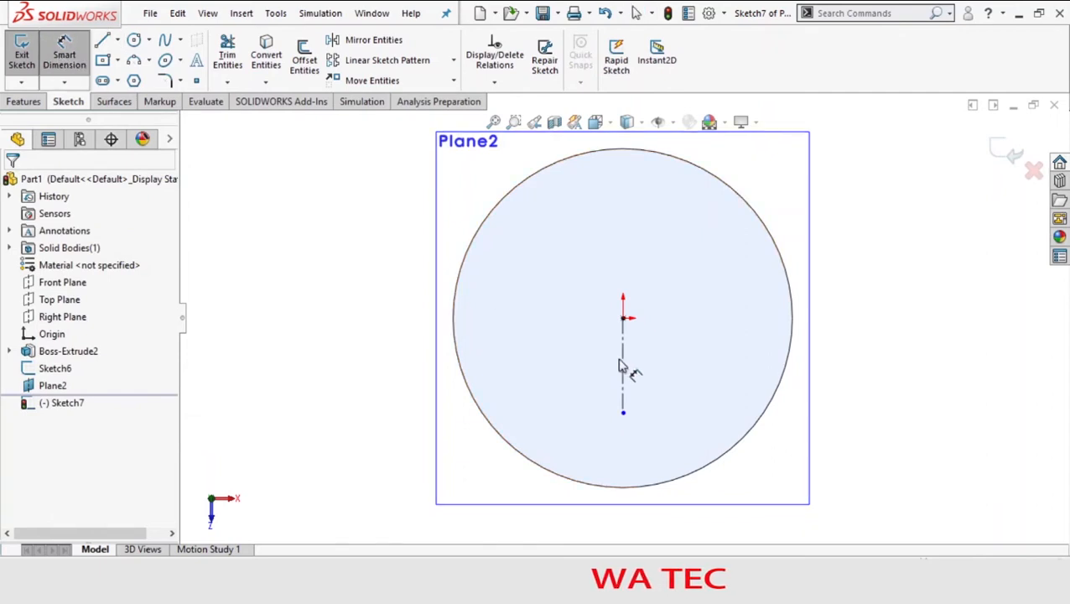
left_click(623, 365)
left_click(676, 359)
type("125")
key("Return")
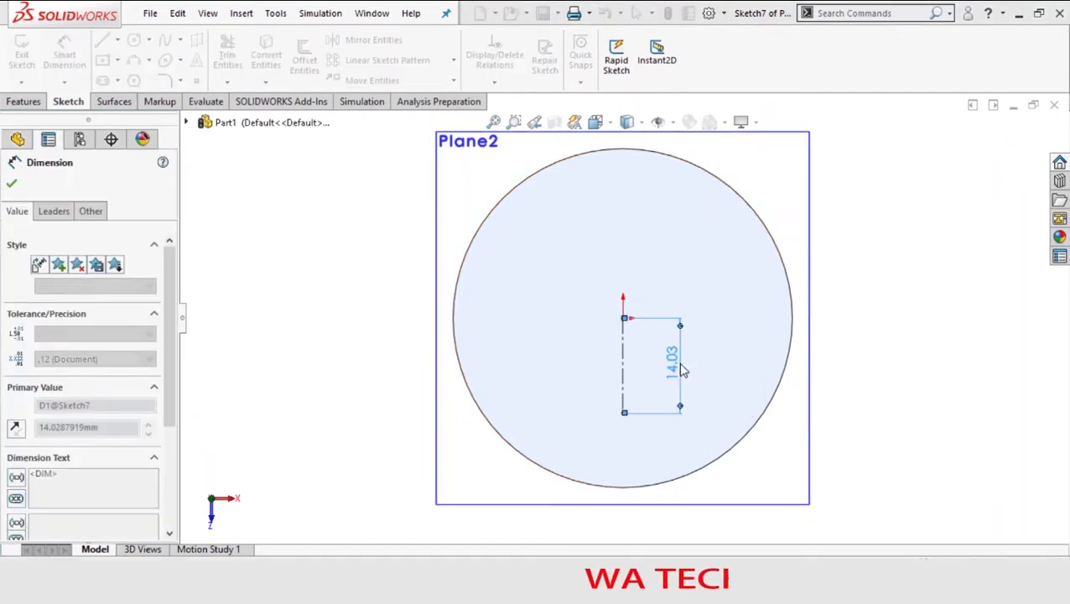
left_click(12, 183)
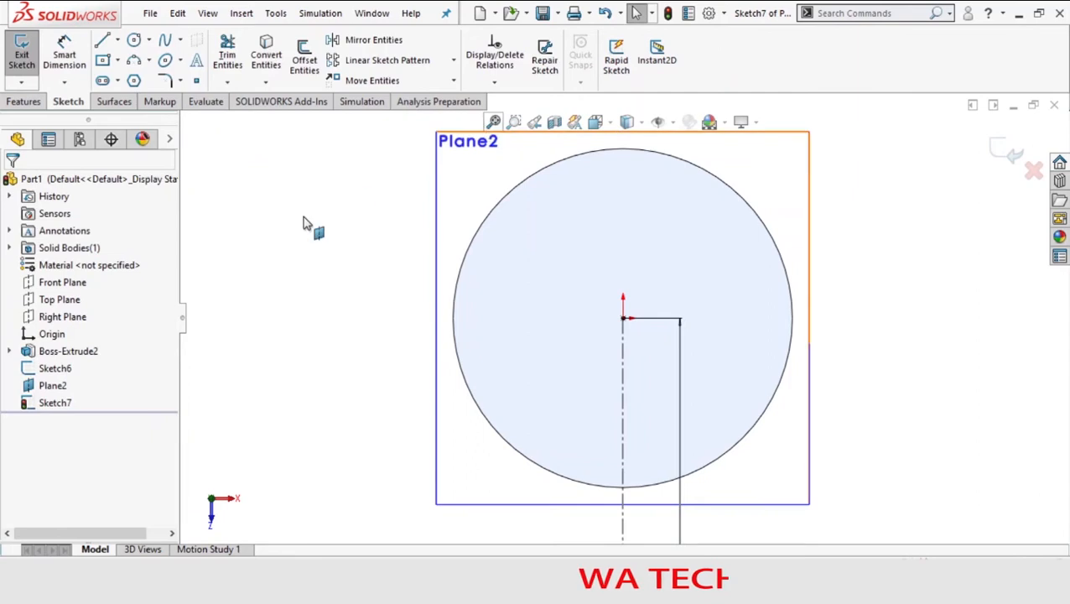
key("f")
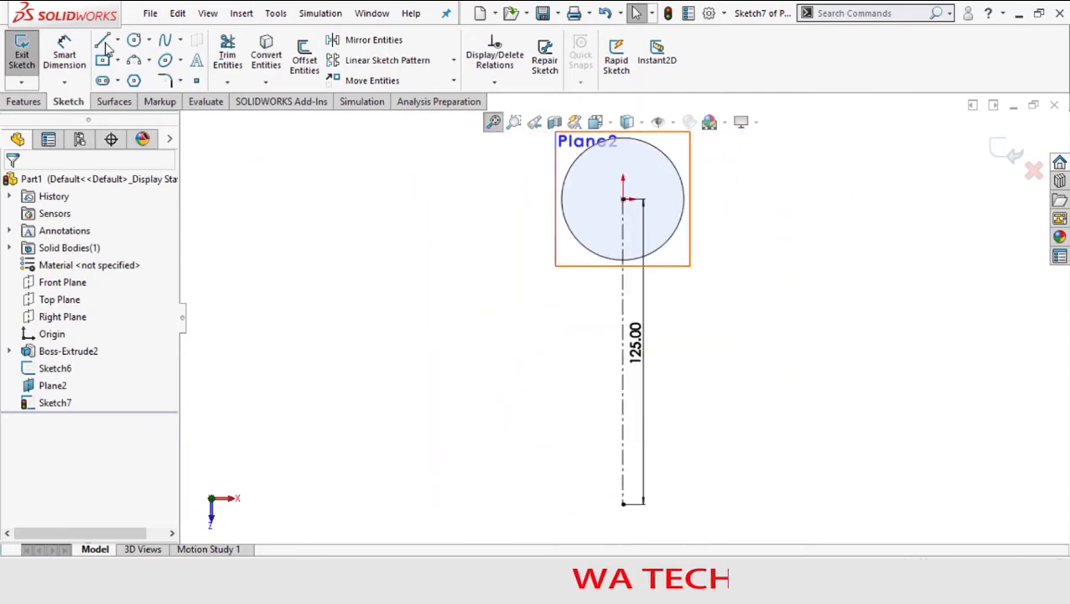
Step: Draw a horizontal midpoint line about 95 mm long, centred on the lower end of the centerline
left_click(120, 47)
left_click(141, 99)
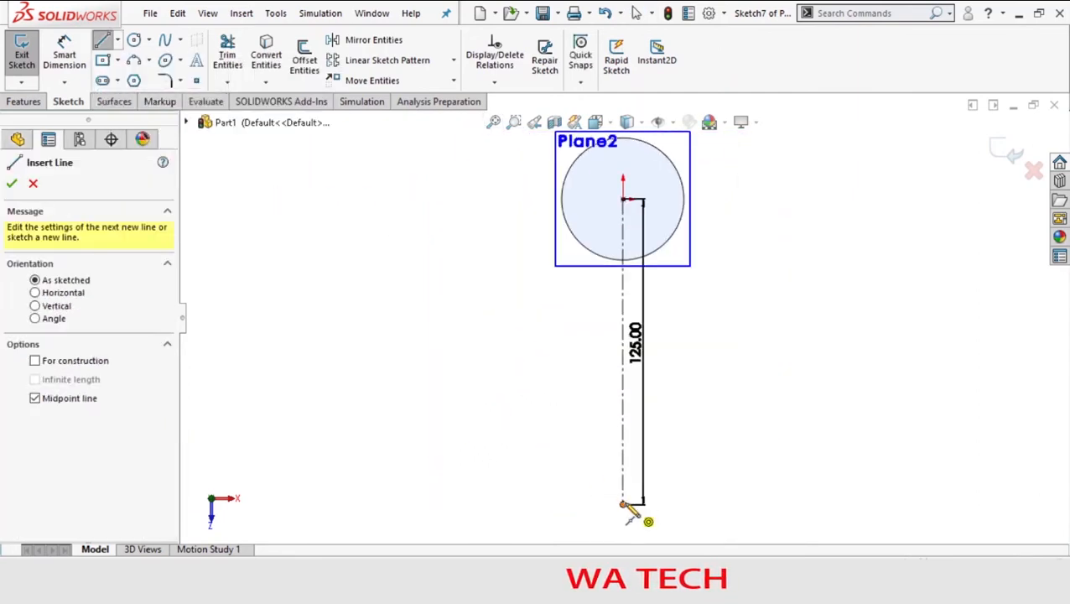
left_click(623, 503)
left_click(741, 506)
key("Escape")
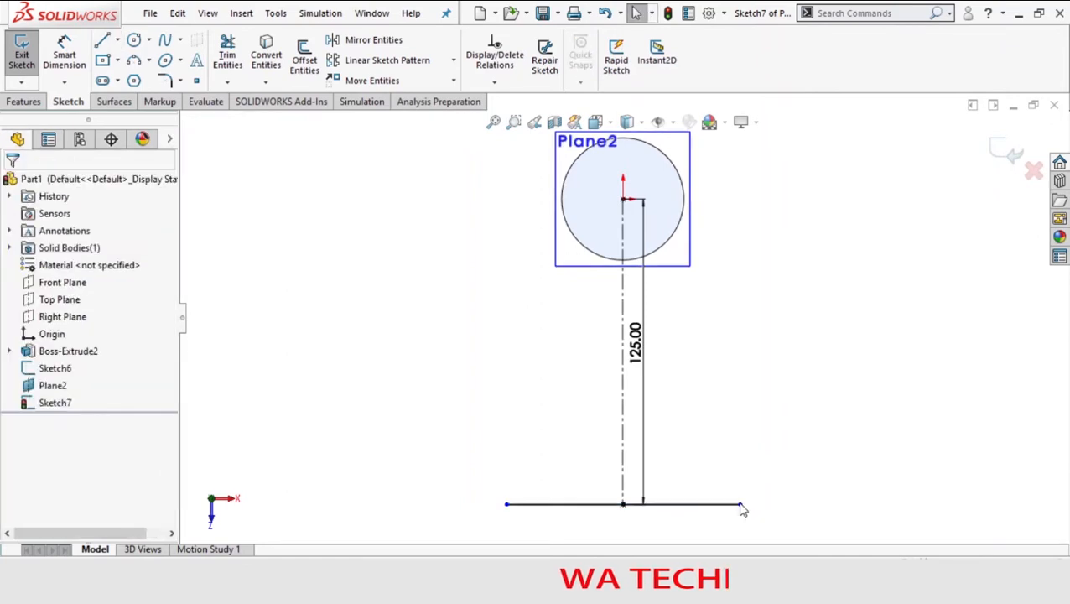
Step: Set the horizontal midpoint line's length to 150 mm and exit the sketch
left_click(64, 46)
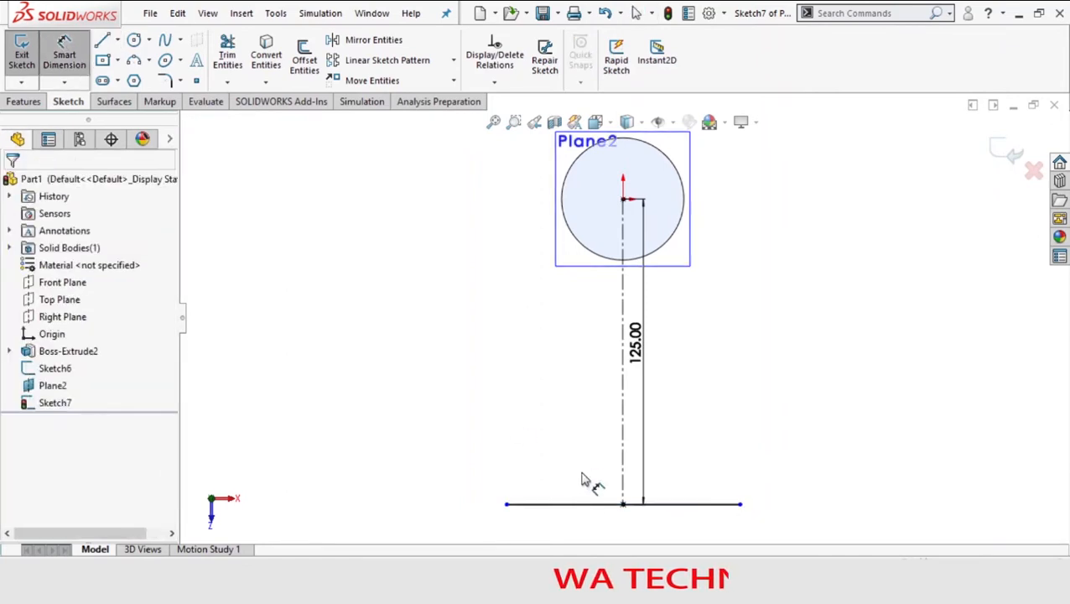
left_click(581, 504)
left_click(587, 485)
type("150mm")
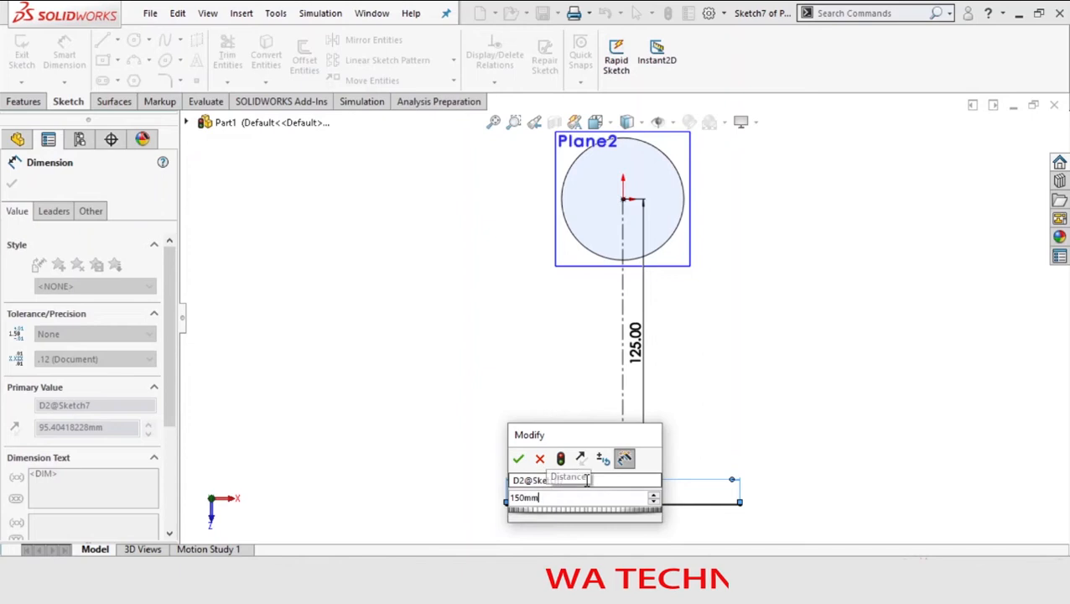
key("Return")
left_click(12, 182)
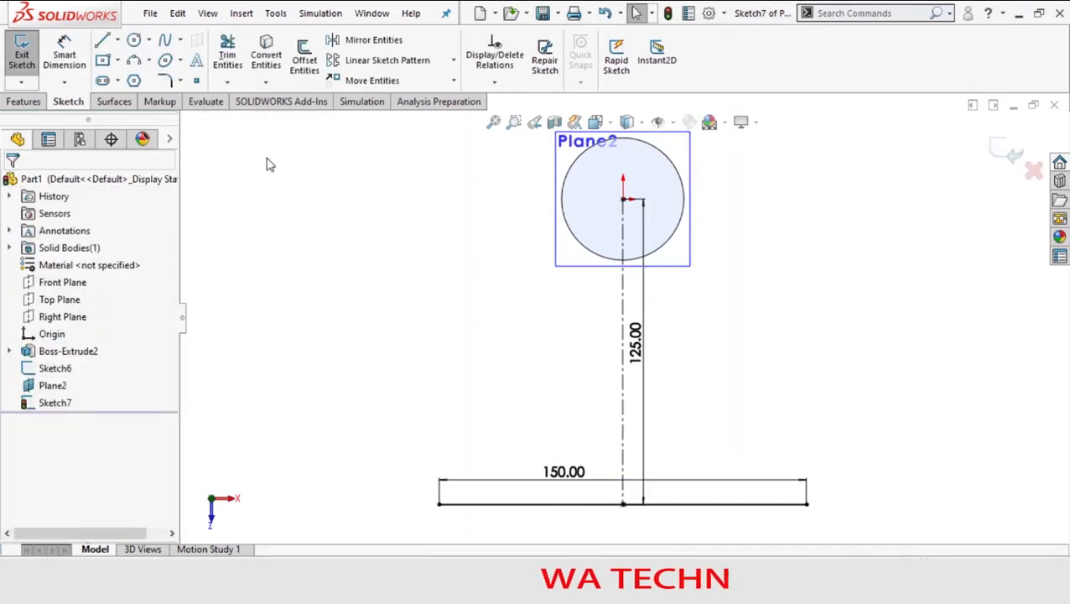
left_click(22, 55)
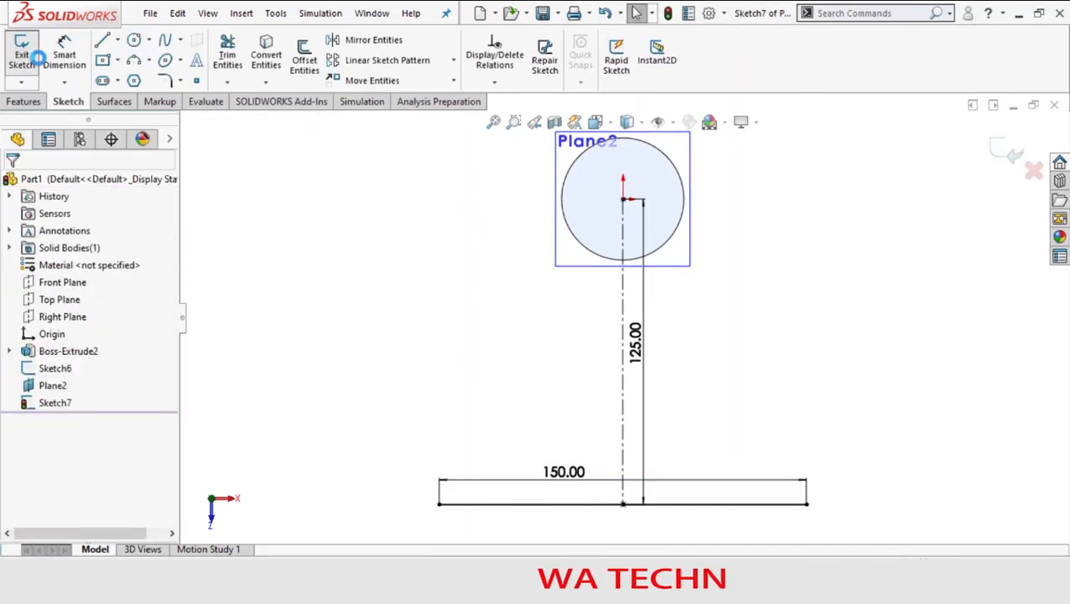
Step: Create a lofted surface between the 150 mm outer line and the line inside the hub
left_click(124, 101)
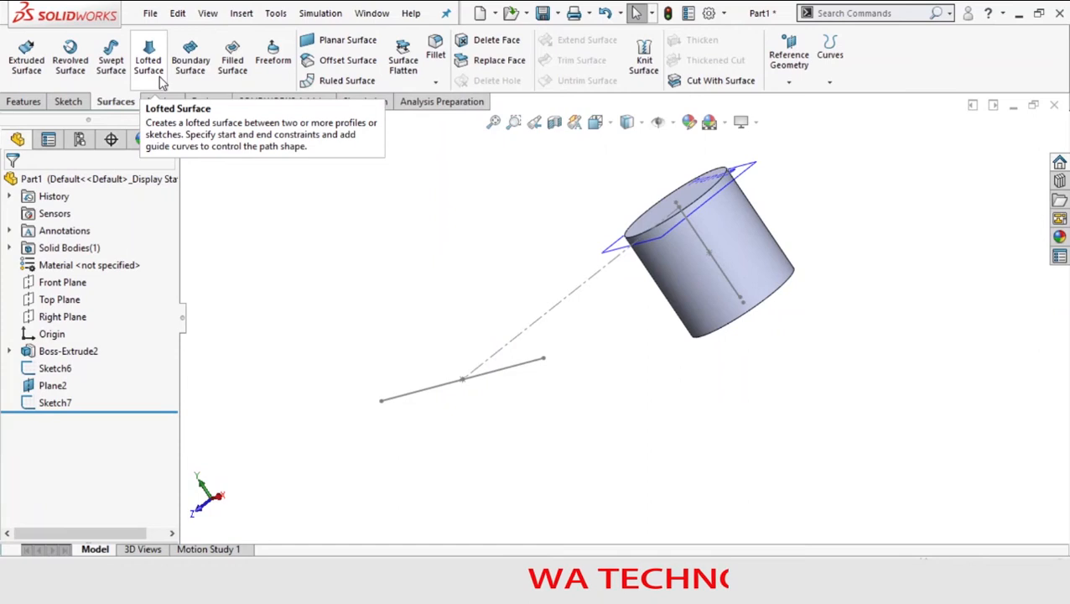
left_click(149, 61)
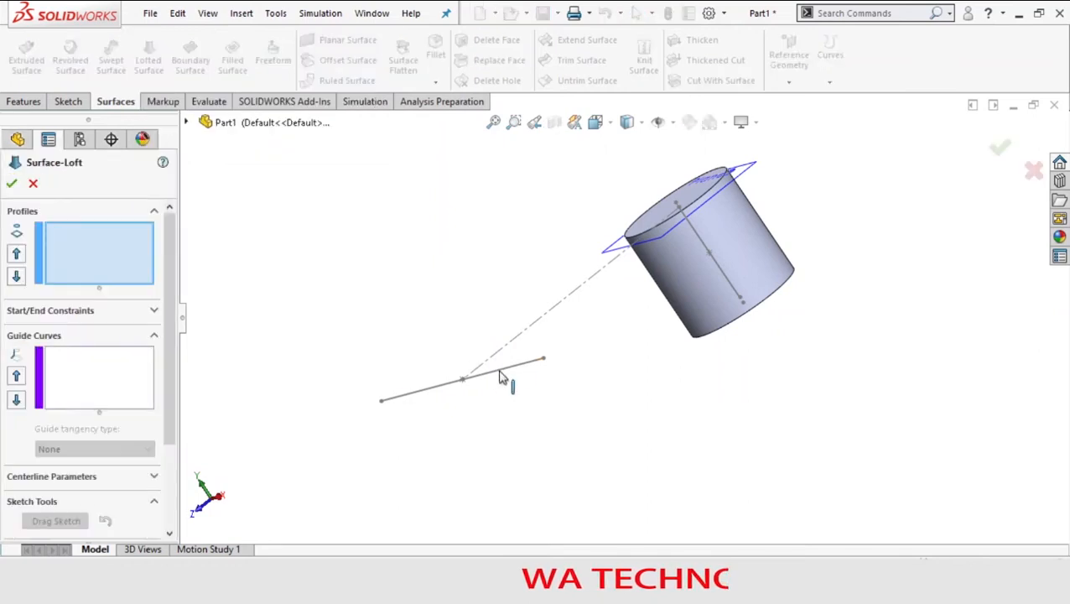
left_click(501, 377)
left_click(726, 280)
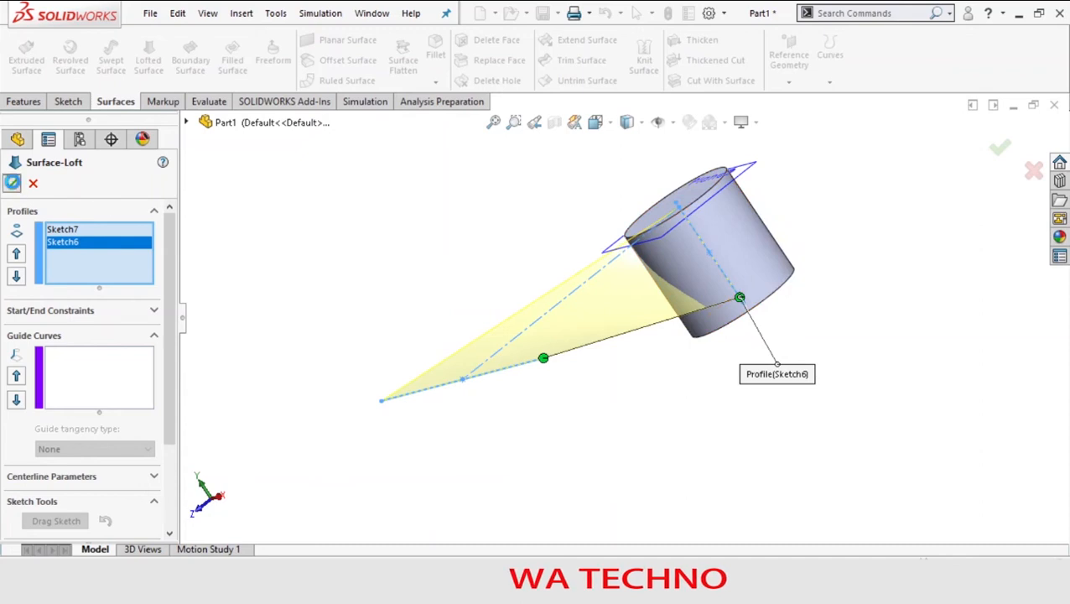
left_click(12, 183)
Step: Hide the offset plane and thicken the lofted surface to both sides by 1.50 mm, merging it with the hub
left_click(38, 386)
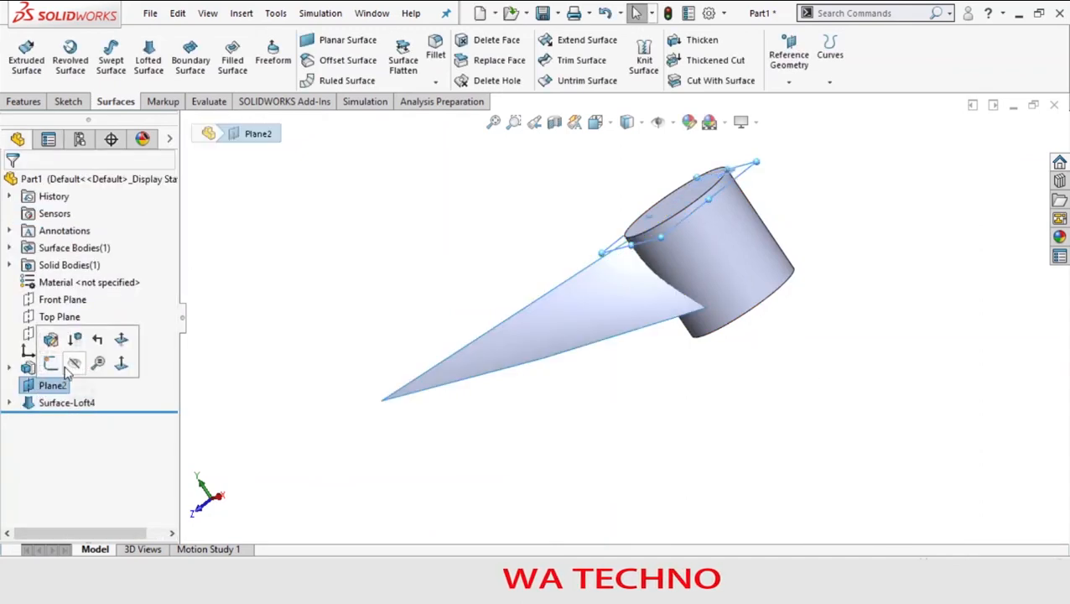
left_click(72, 364)
left_click(696, 39)
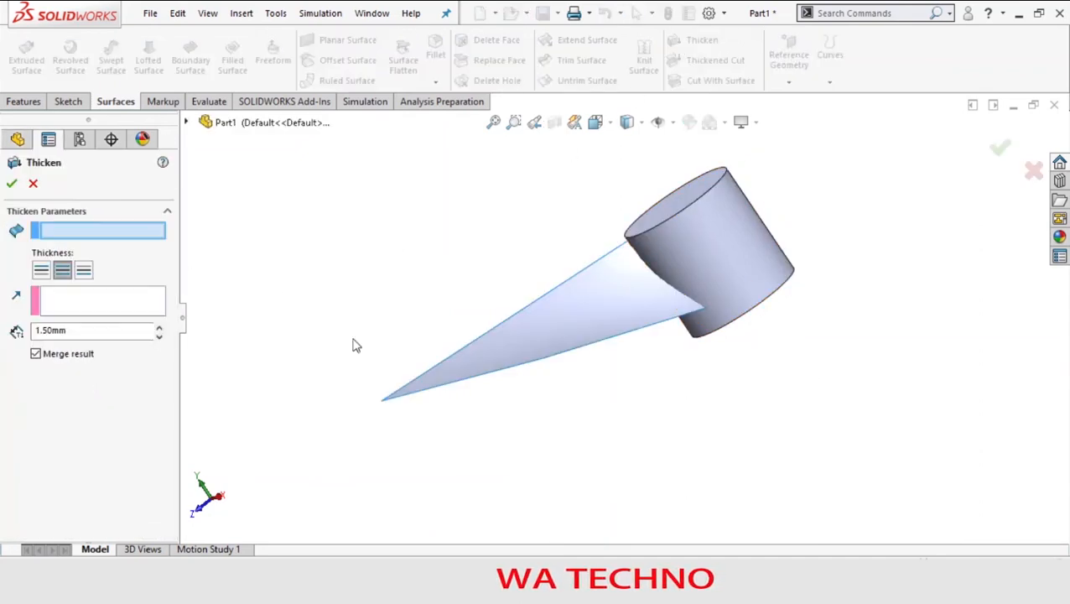
left_click(476, 358)
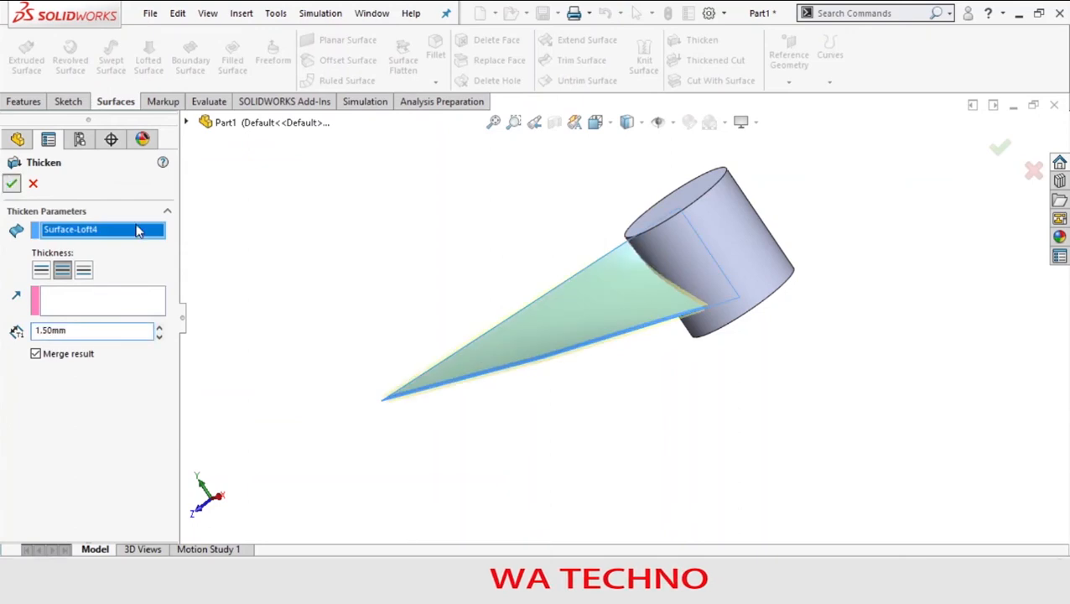
left_click(13, 183)
Step: Fillet the blade's two outer corner edges with a 30 mm radius
right_click(304, 290)
left_click(358, 352)
left_click_drag(358, 352, 417, 160)
left_click(435, 81)
left_click(450, 99)
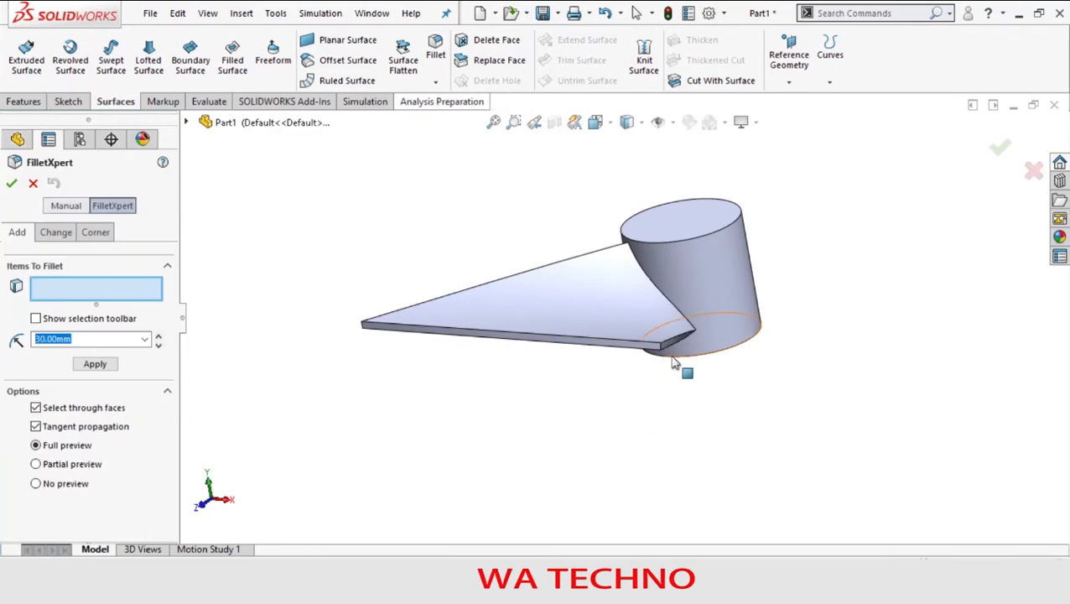
left_click(663, 354)
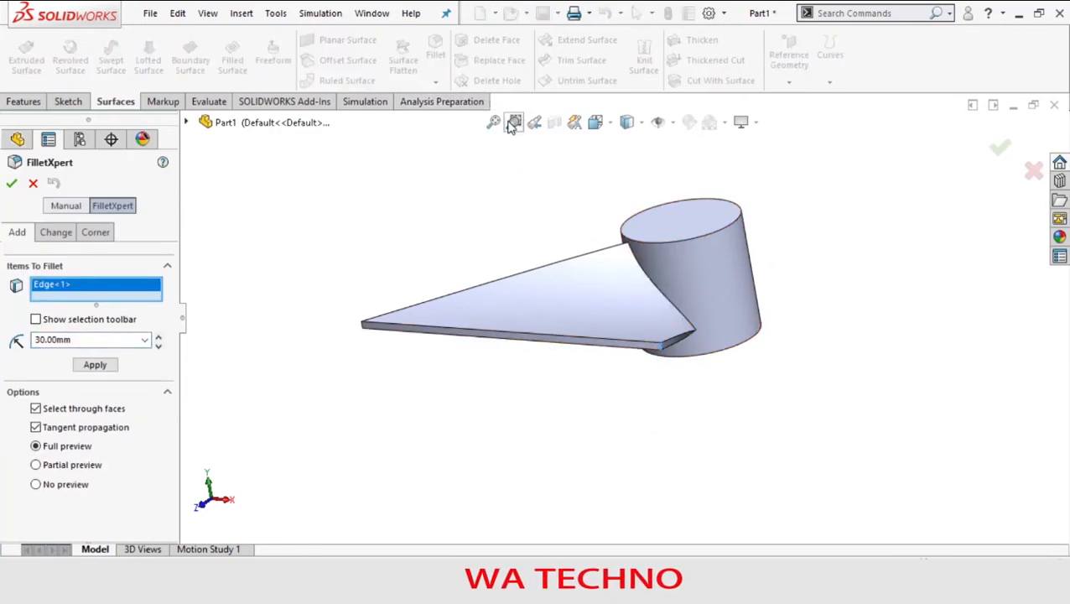
left_click_drag(349, 304, 374, 341)
right_click(374, 340)
left_click(446, 369)
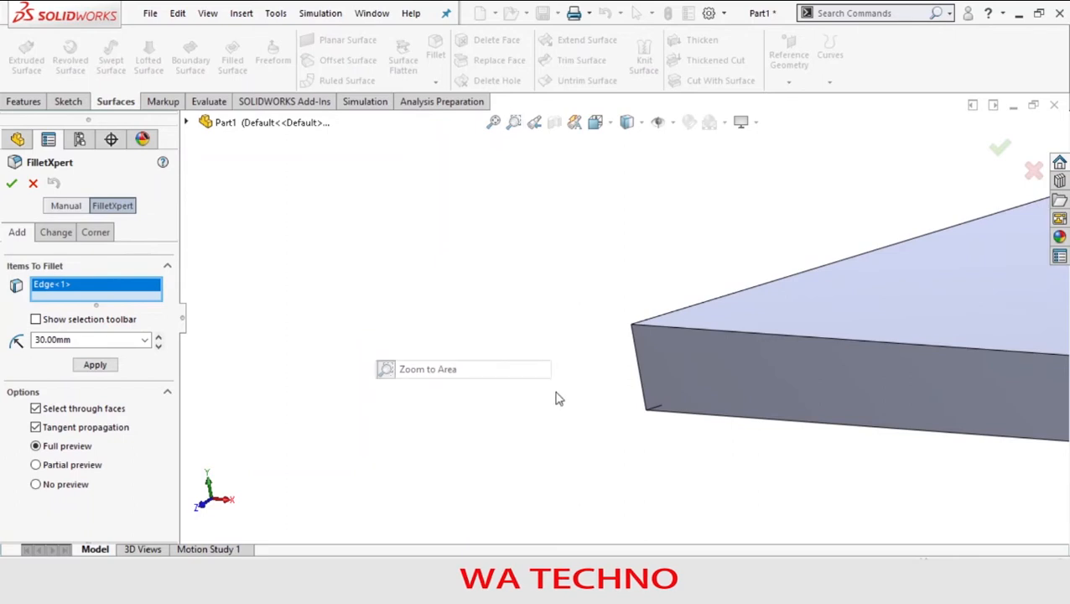
left_click(643, 394)
left_click(15, 183)
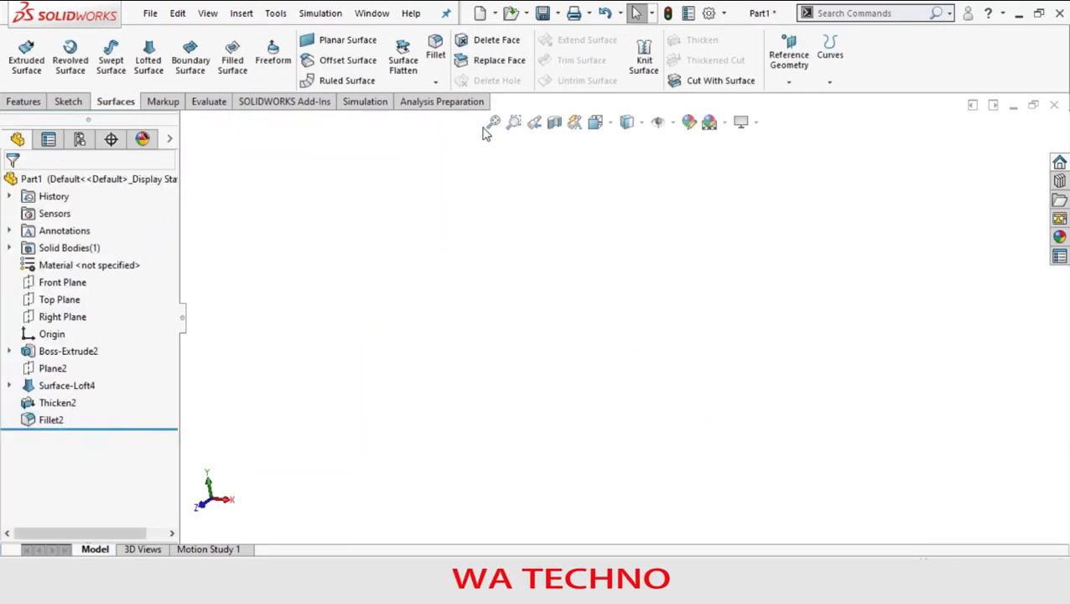
Step: Fillet the circular edge of the hub's flat end face with a 10 mm radius
left_click(493, 123)
right_click(437, 242)
left_click(463, 309)
left_click_drag(407, 338, 650, 486)
left_click_drag(645, 432, 510, 188)
left_click(435, 83)
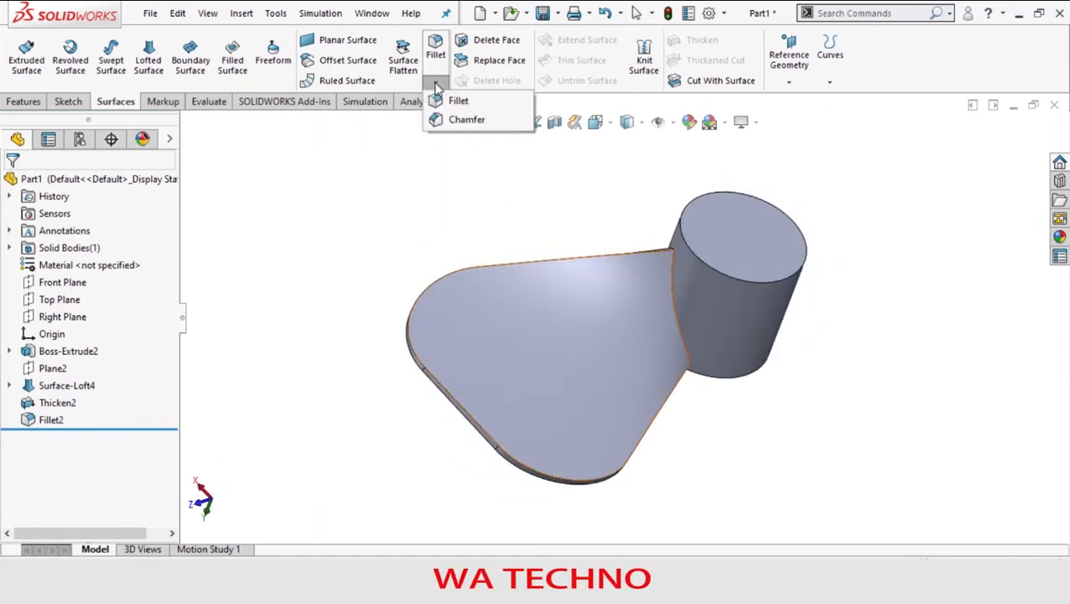
left_click(460, 100)
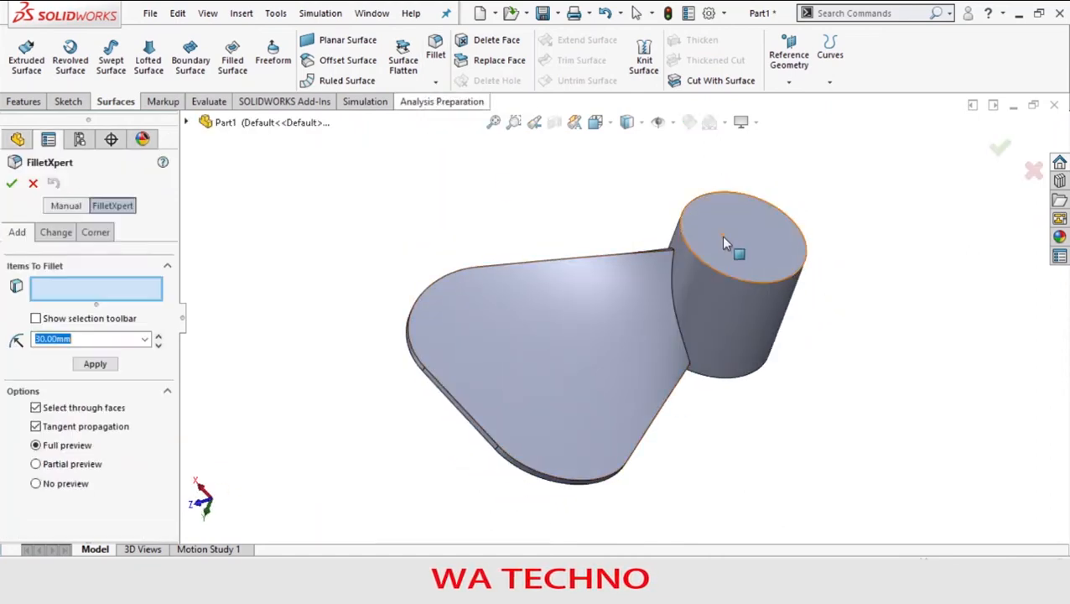
left_click(731, 281)
type("10")
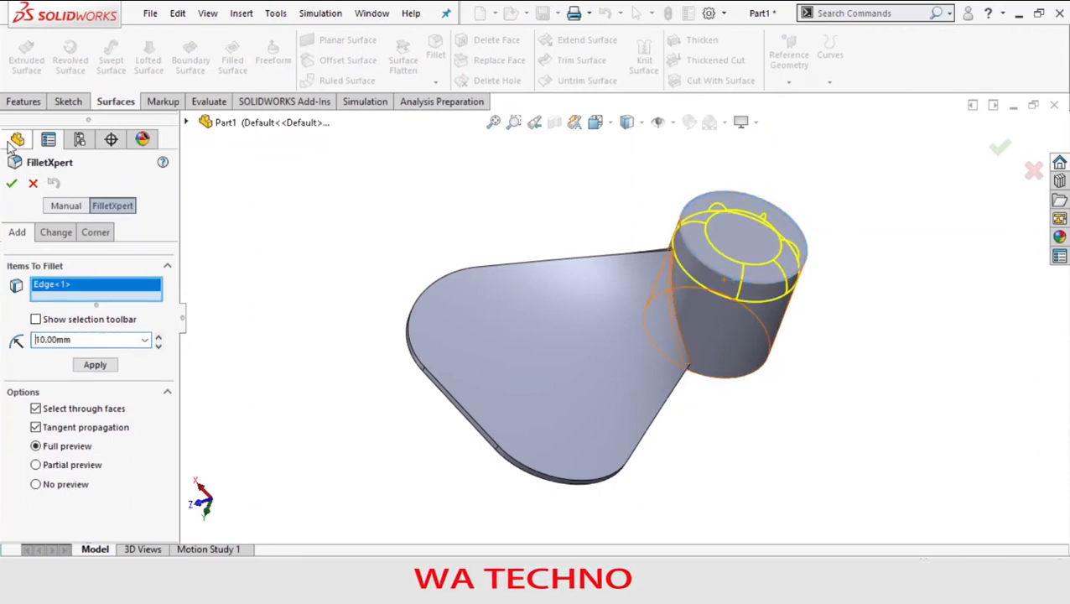
left_click(12, 183)
left_click(12, 185)
Step: Circular-pattern the thickened blade and its corner fillets around the hub's cylindrical face, with 4 instances equally spaced over 360 degrees
right_click(349, 250)
left_click(382, 352)
left_click_drag(377, 336, 319, 334)
right_click(322, 338)
left_click(359, 347)
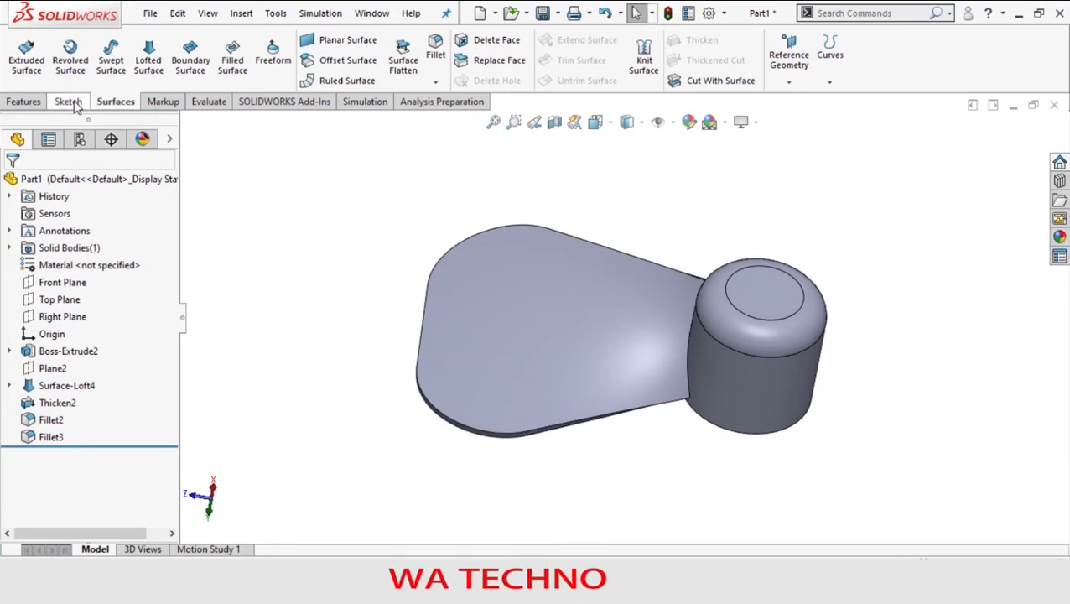
left_click(33, 100)
left_click(467, 81)
left_click(493, 117)
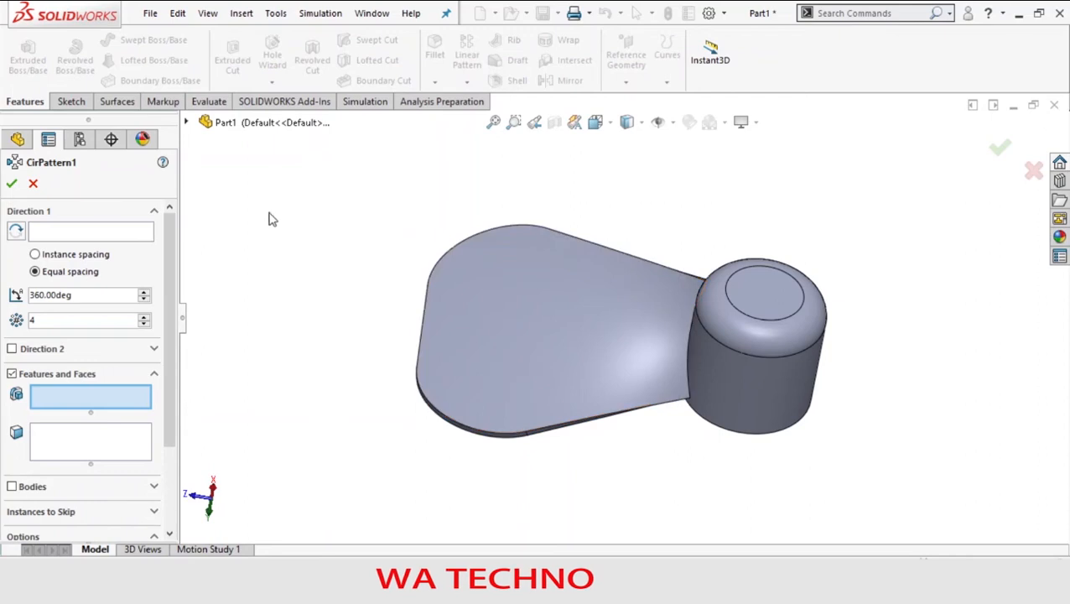
left_click(187, 123)
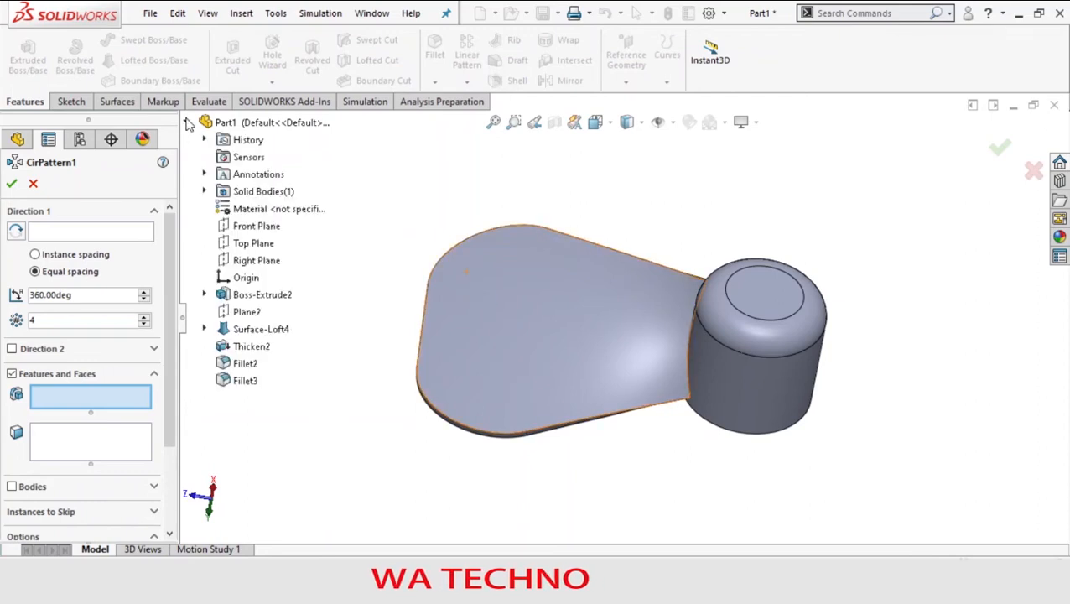
left_click(251, 346)
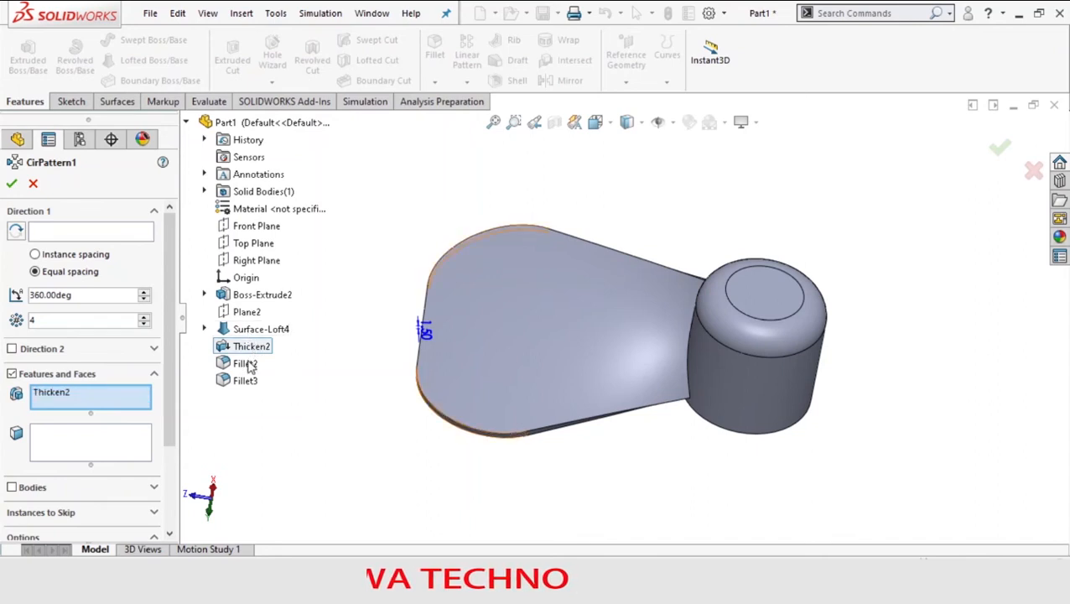
left_click(245, 363)
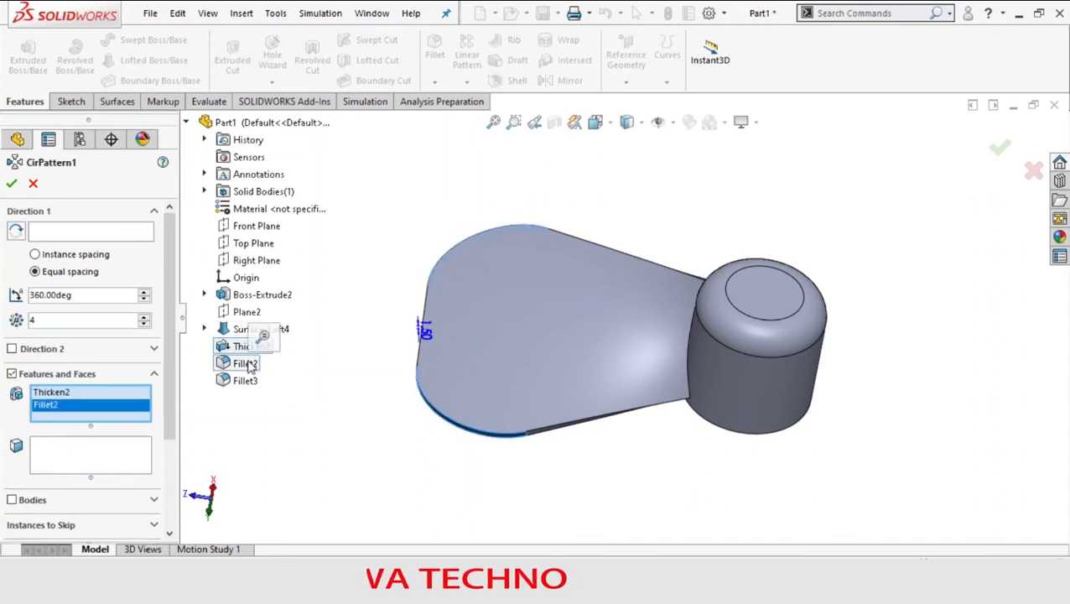
left_click(95, 238)
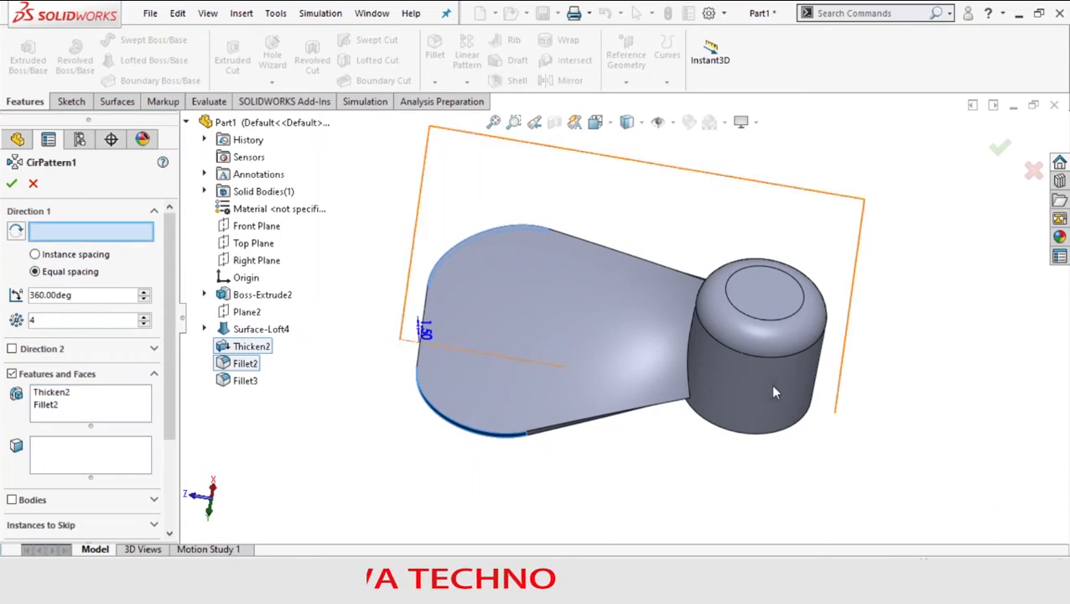
left_click(774, 389)
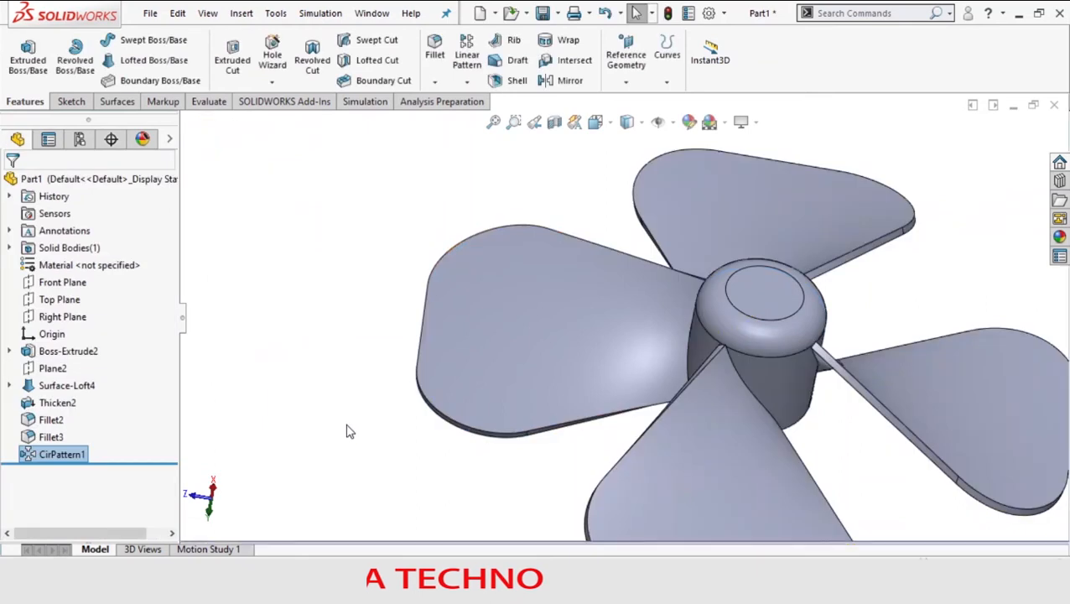
Step: Start a sketch on the flat face of the hub's rounded end and draw a circle about 19 mm in diameter centred on the origin
left_click(778, 301)
left_click(848, 262)
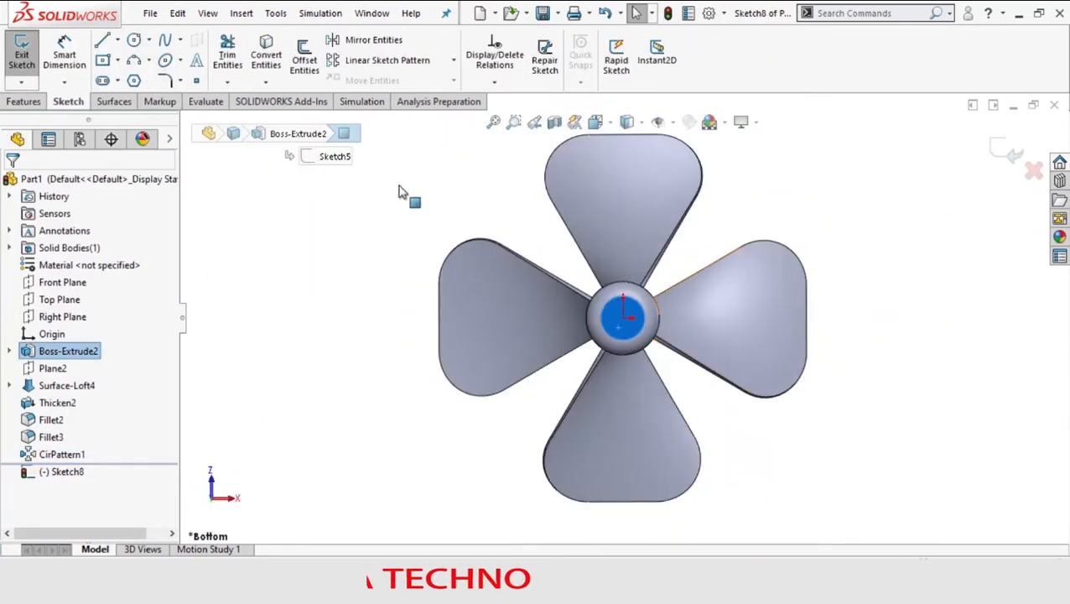
left_click(148, 40)
left_click(155, 57)
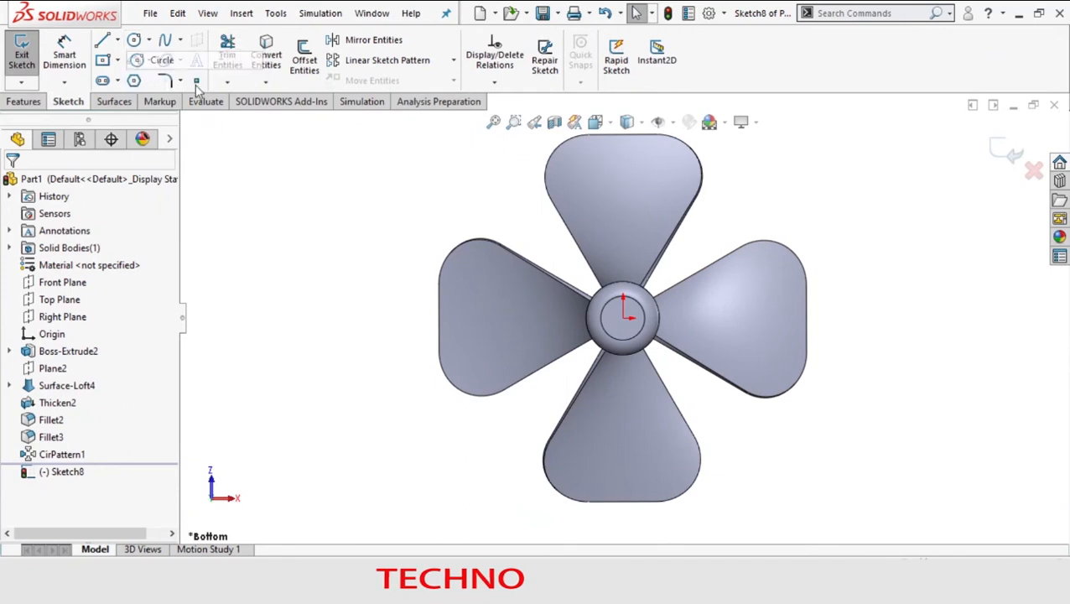
left_click(634, 334)
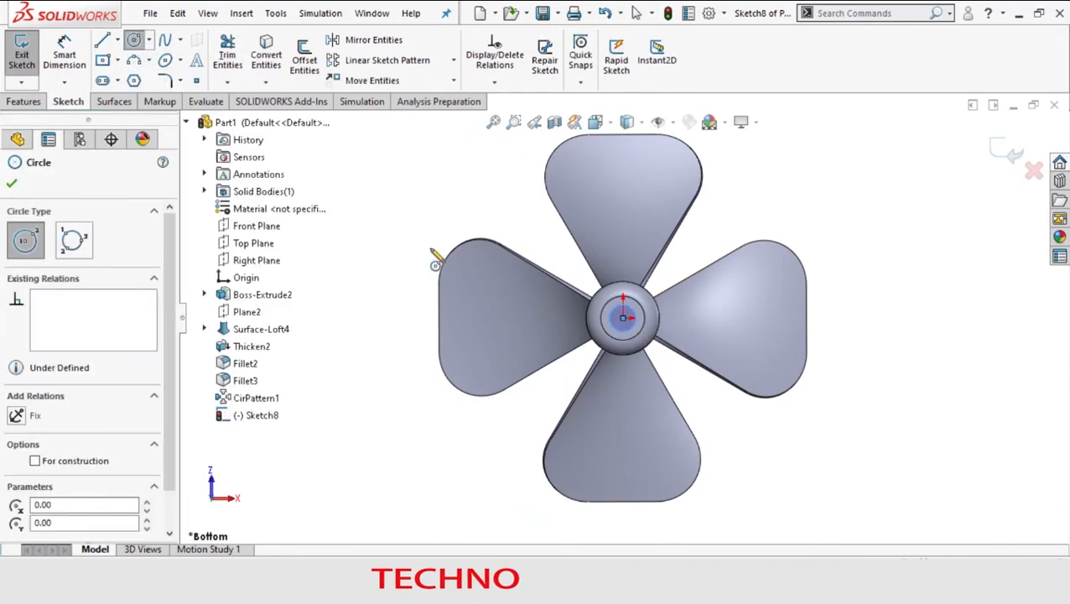
left_click(12, 184)
Step: Dimension the circle with a diameter of 10 mm
left_click(617, 331)
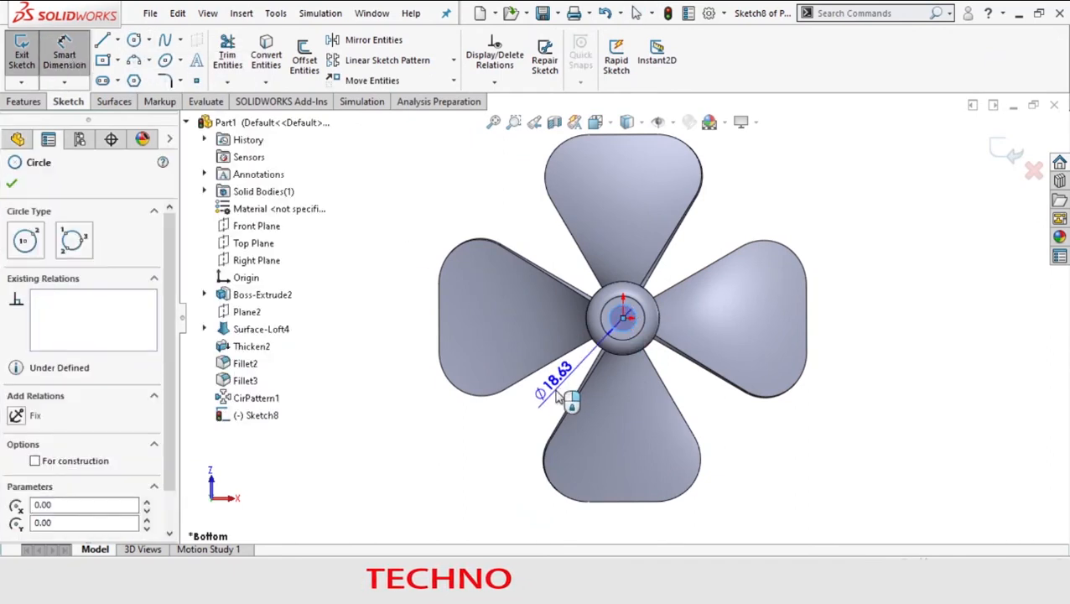
left_click(558, 398)
type("10mm")
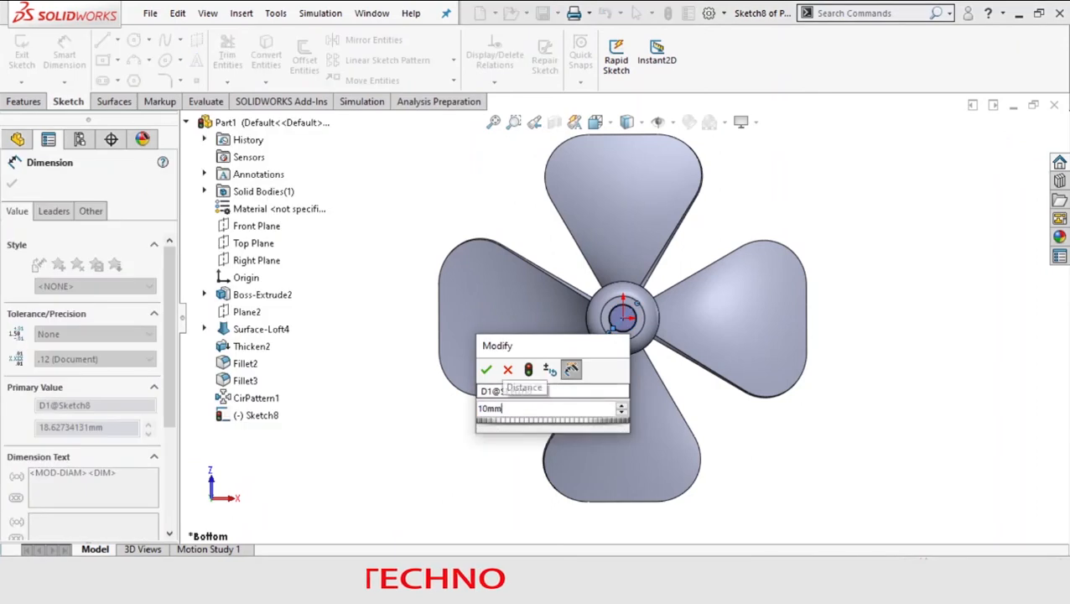
key("Return")
left_click(11, 183)
key("Escape")
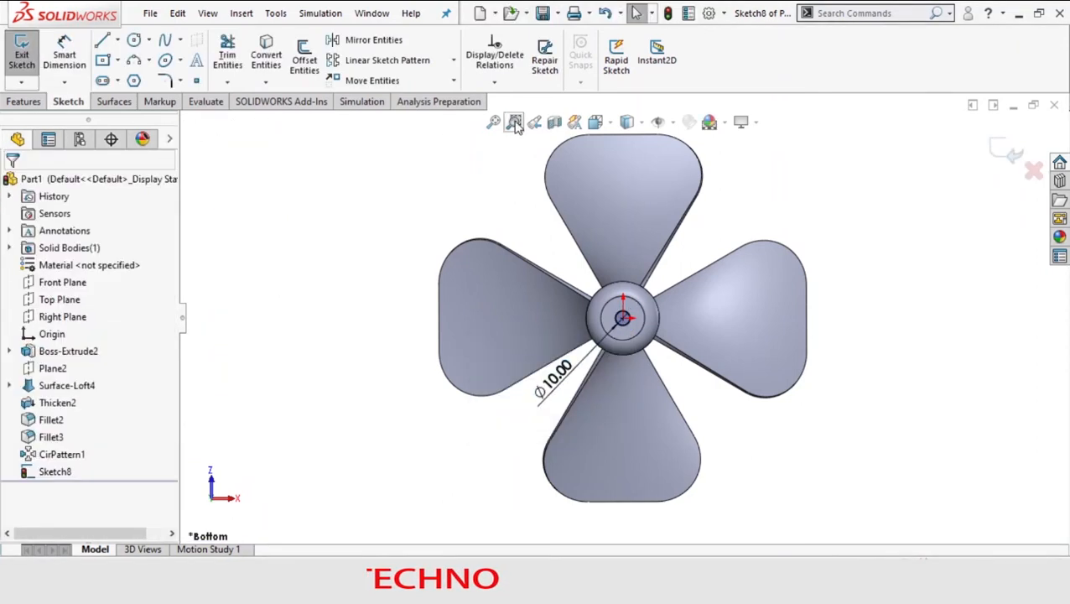
Step: Change the circle's diameter to 20 mm
left_click_drag(620, 299, 633, 341)
key("f")
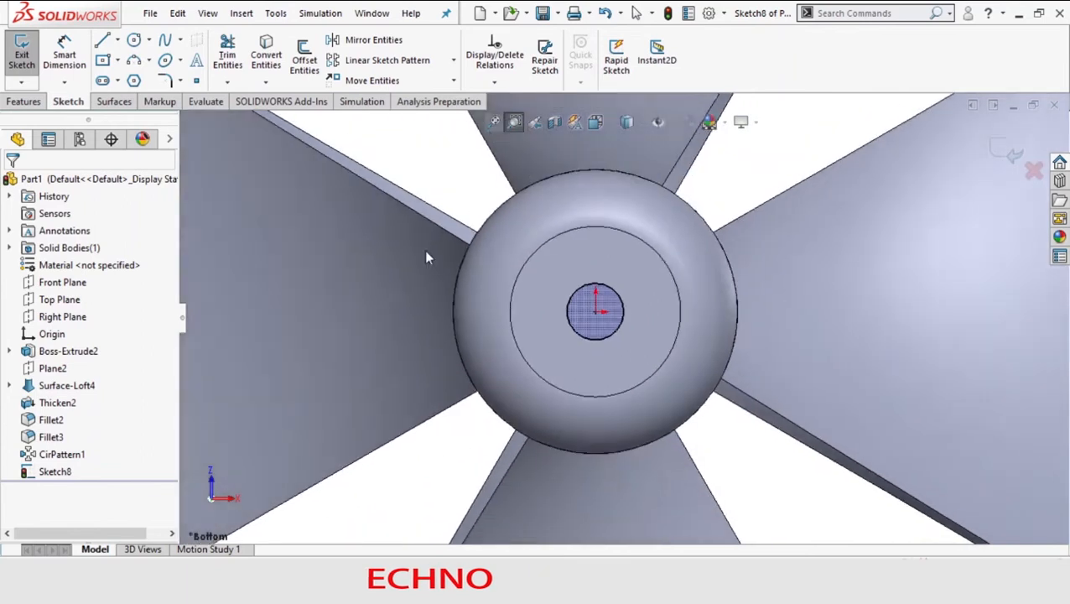
right_click(501, 195)
left_click(550, 246)
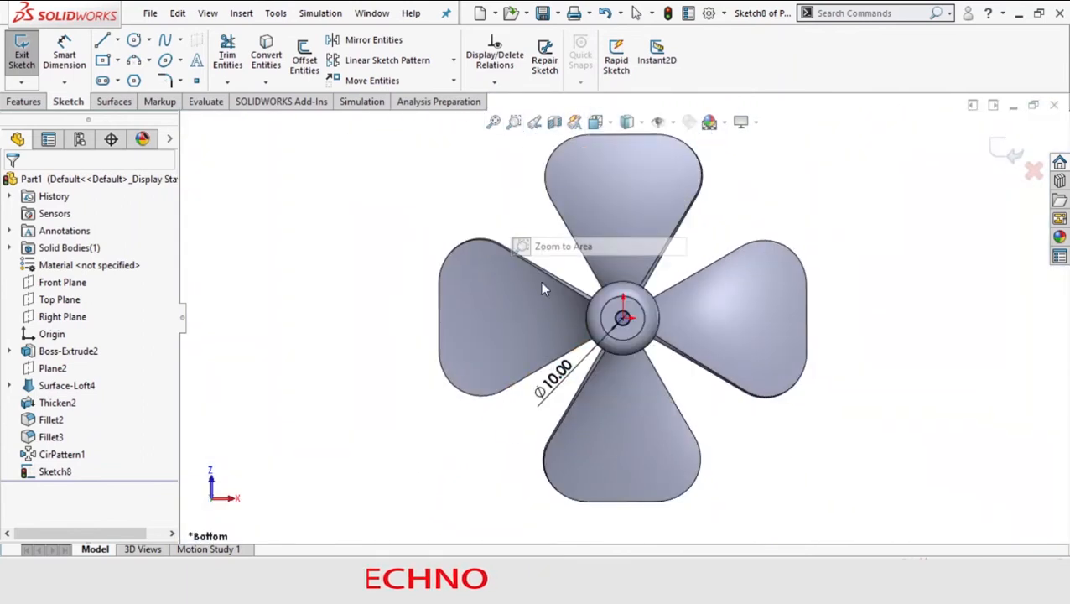
double_click(562, 382)
type("20")
key("Return")
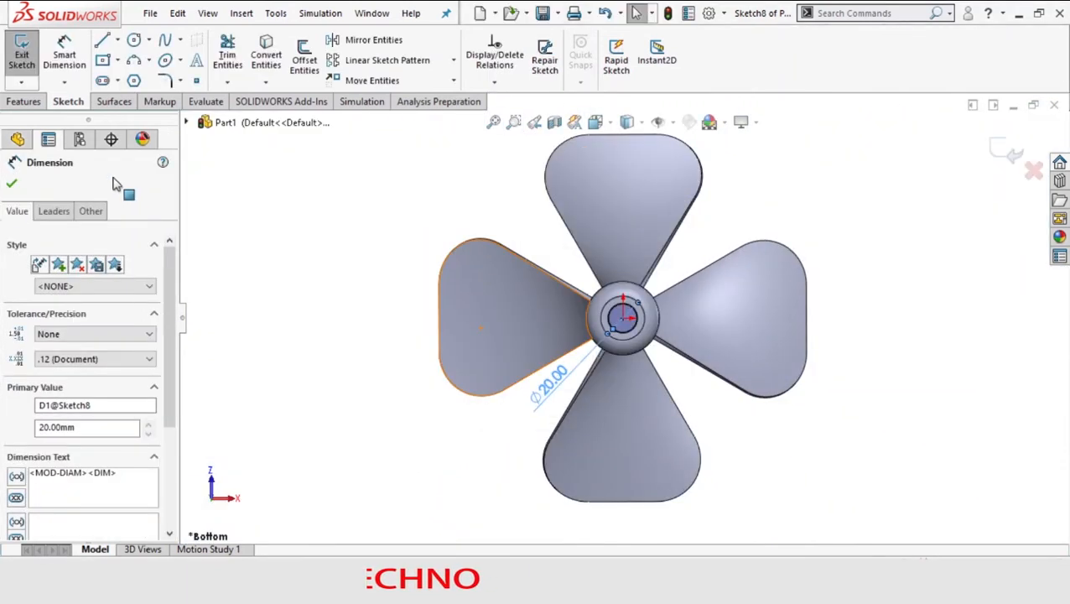
left_click(11, 184)
Step: Draw a centerline about 13 mm long straight up from the origin, past the edge of the circle
left_click(514, 121)
left_click_drag(587, 275, 664, 352)
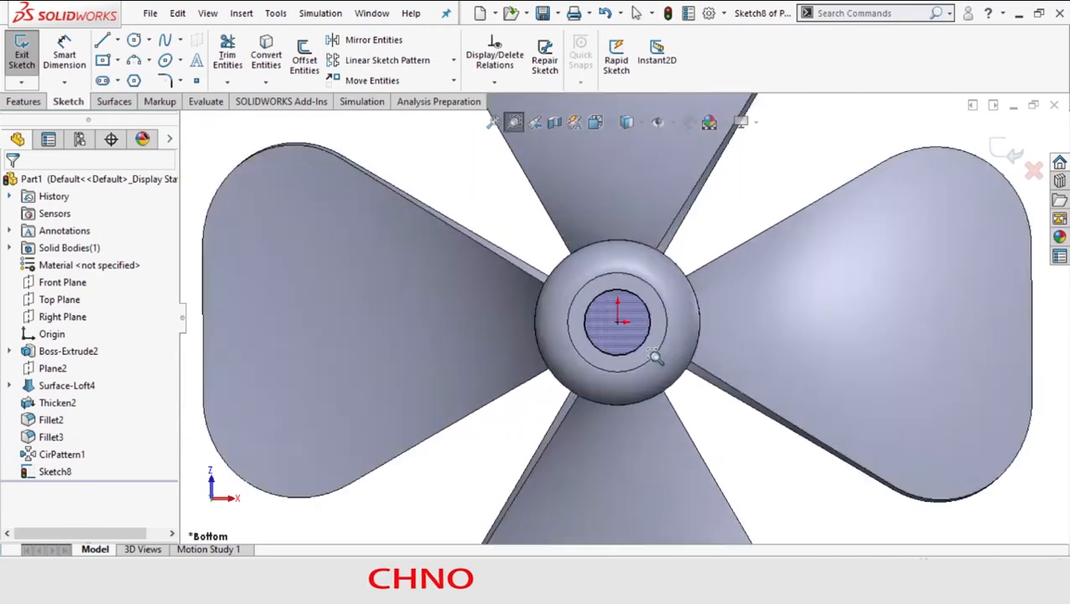
left_click(117, 39)
left_click(138, 76)
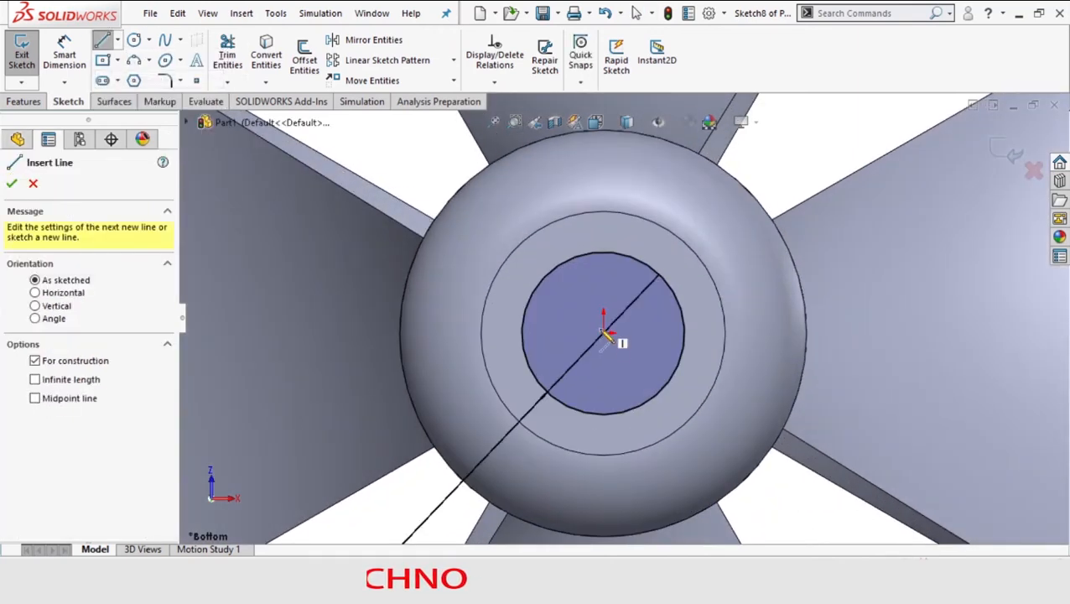
left_click(604, 331)
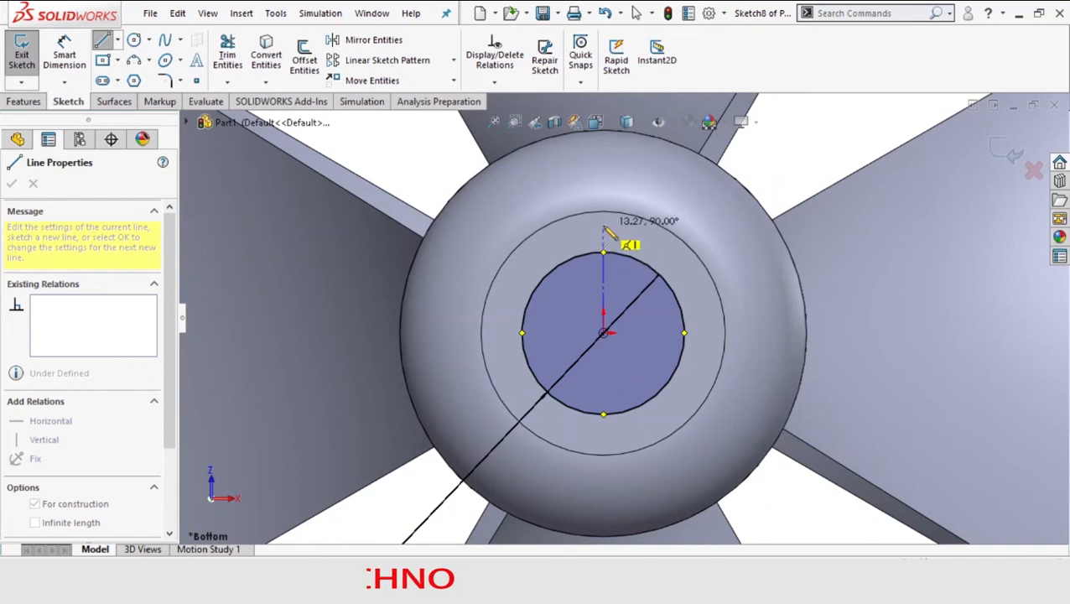
left_click(604, 227)
key("Escape")
Step: Set the vertical centerline's length to 20 mm
left_click(69, 55)
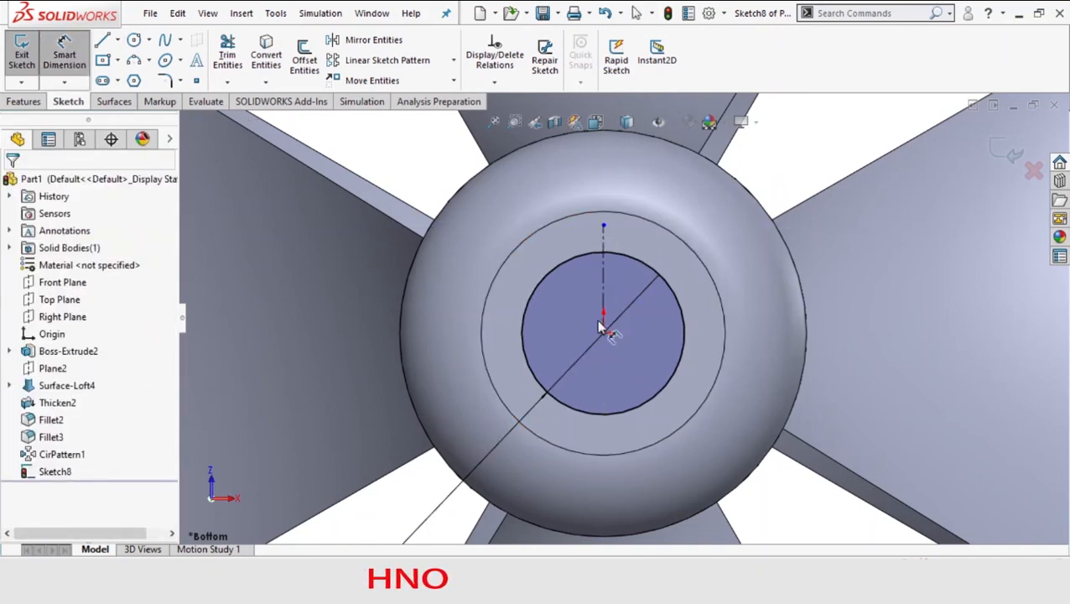
left_click(604, 294)
left_click(576, 289)
type("20")
key("Return")
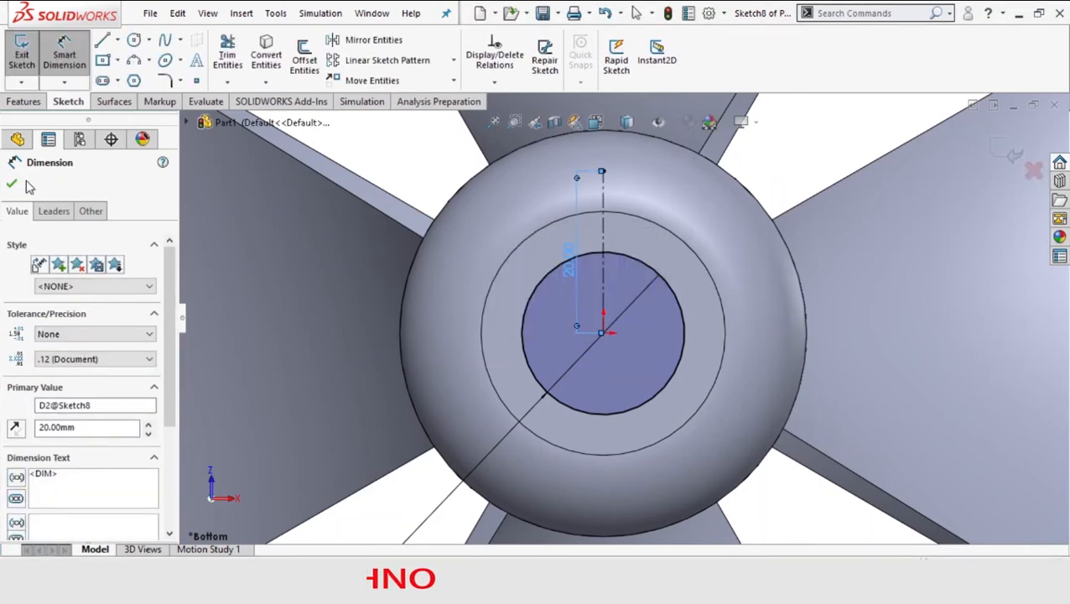
left_click(11, 184)
Step: Draw a center rectangle about 7 mm tall, centered where the vertical centerline crosses the upper edge of the bore circle
left_click(117, 60)
left_click(147, 96)
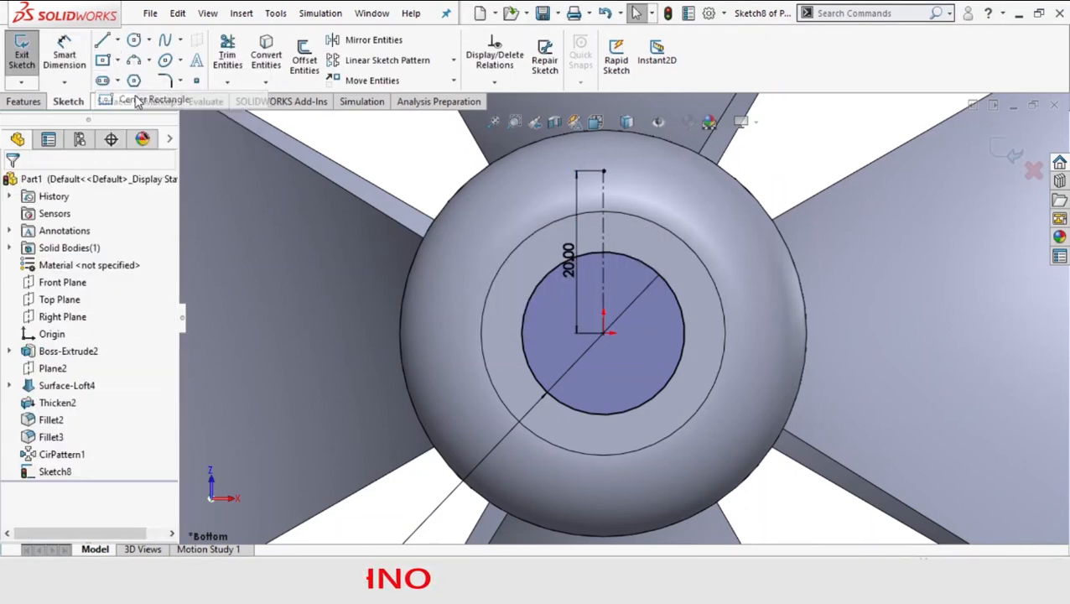
left_click(603, 253)
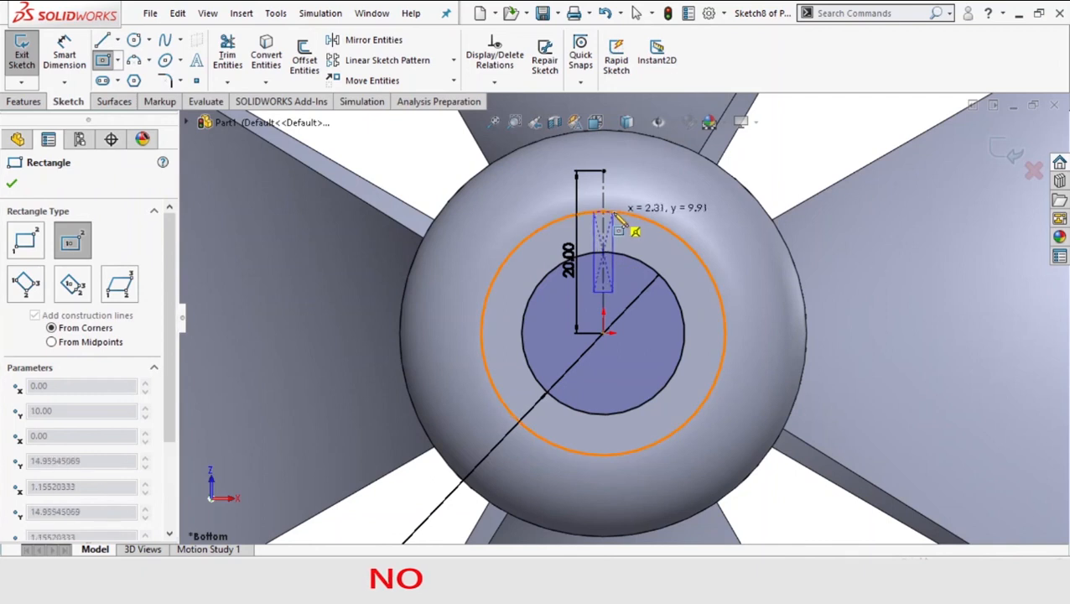
left_click(618, 225)
left_click(12, 184)
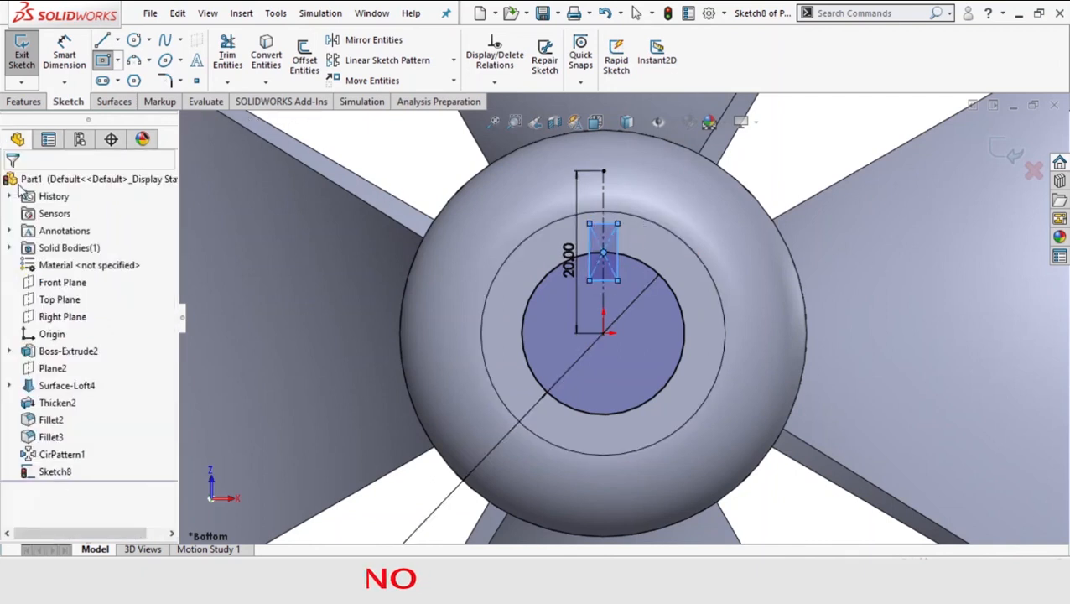
Step: Dimension the small rectangle 5 mm high and 5 mm wide
left_click(65, 55)
left_click(621, 271)
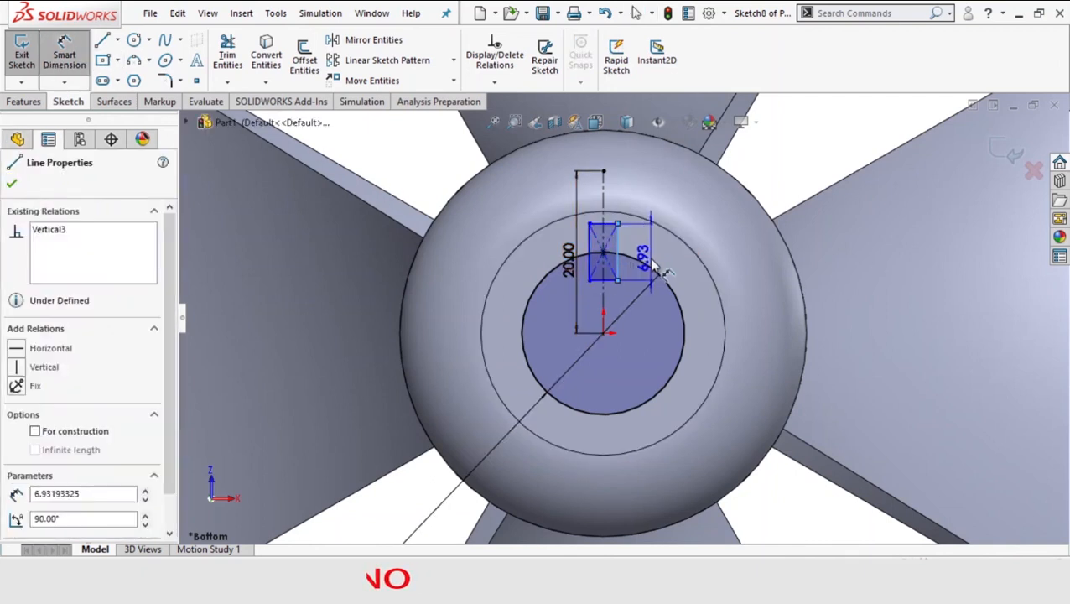
left_click(663, 267)
type("5")
key("Return")
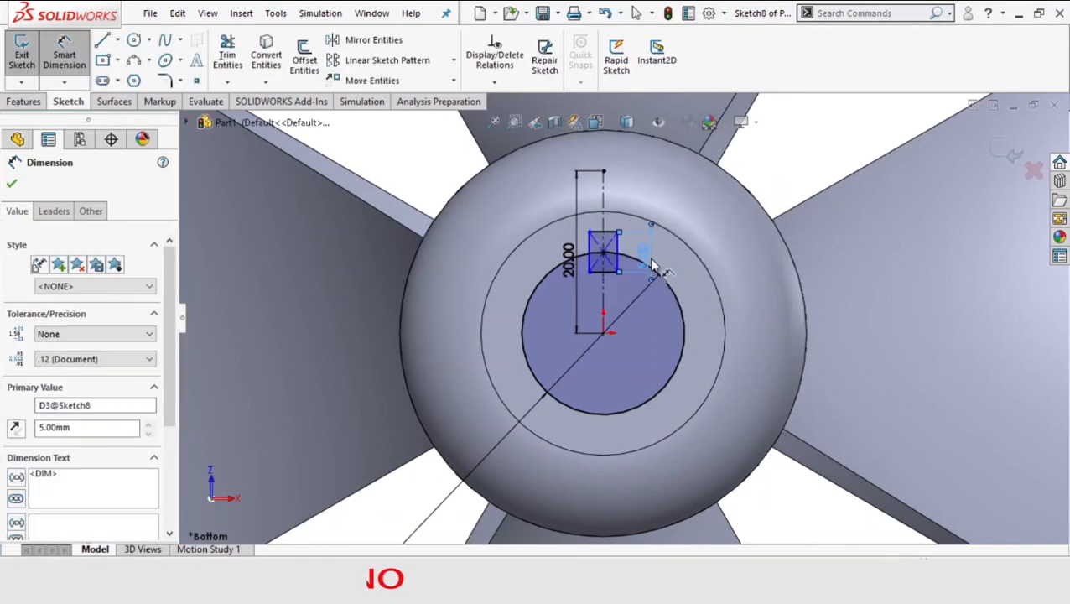
left_click(611, 272)
left_click(616, 293)
type("5")
key("Return")
left_click(16, 181)
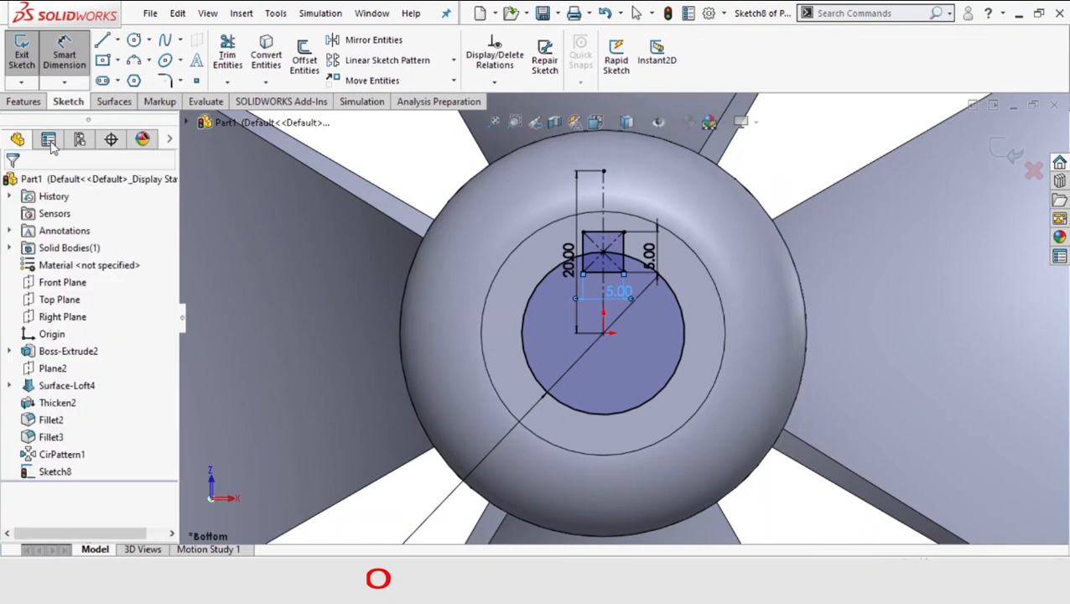
Step: Trim the rectangle's portion inside the circle and the circle's arc inside the rectangle, leaving one bore outline with a keyway
left_click(227, 54)
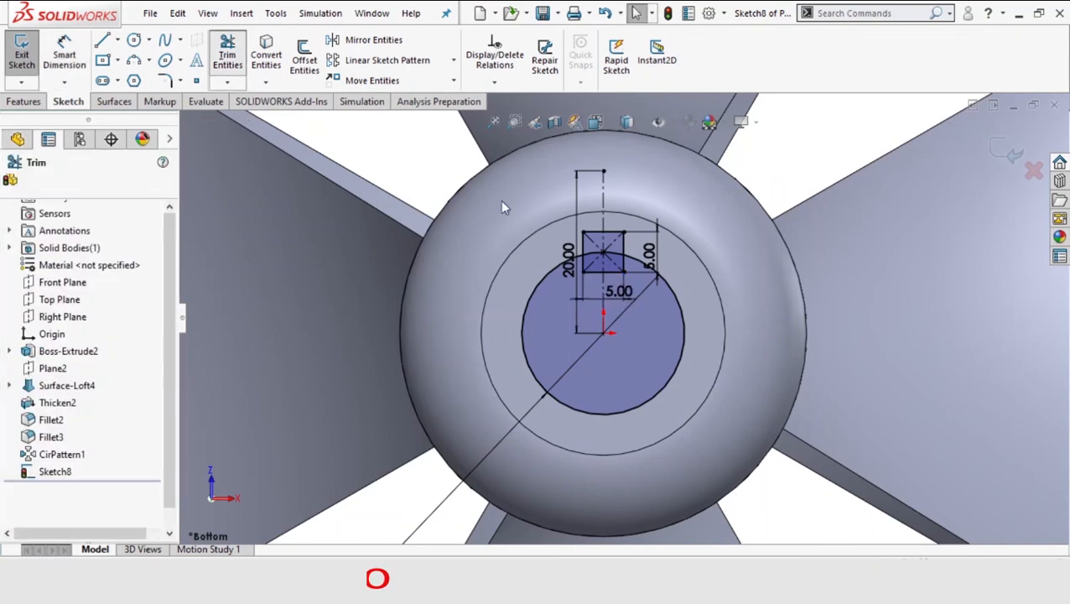
left_click(616, 273)
left_click(596, 253)
left_click(612, 253)
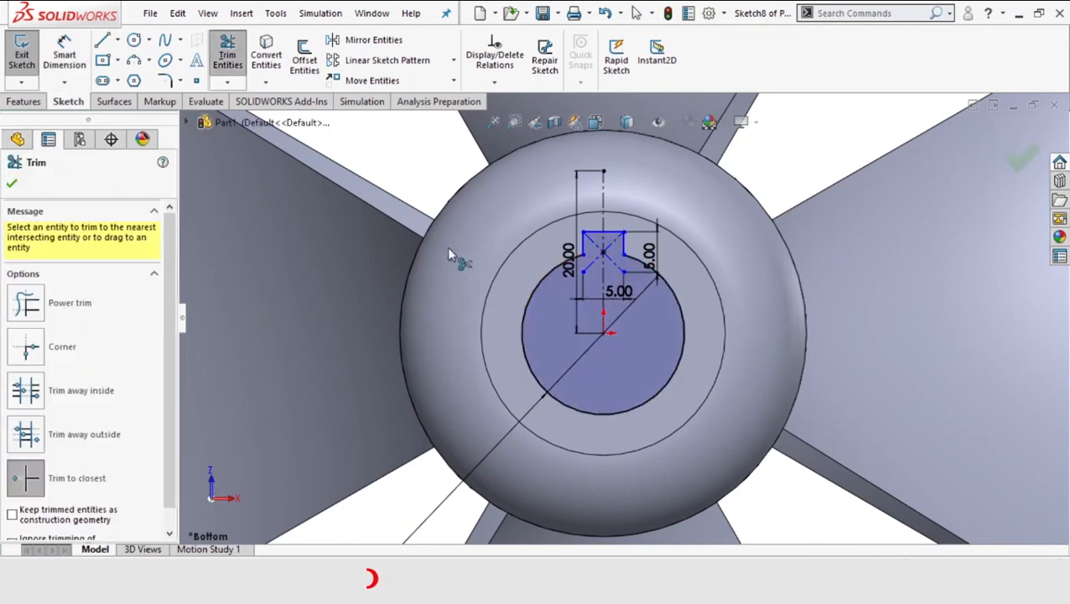
left_click(12, 183)
Step: Cut the keyed bore profile through the hub with an extruded cut set to Through All
left_click(24, 101)
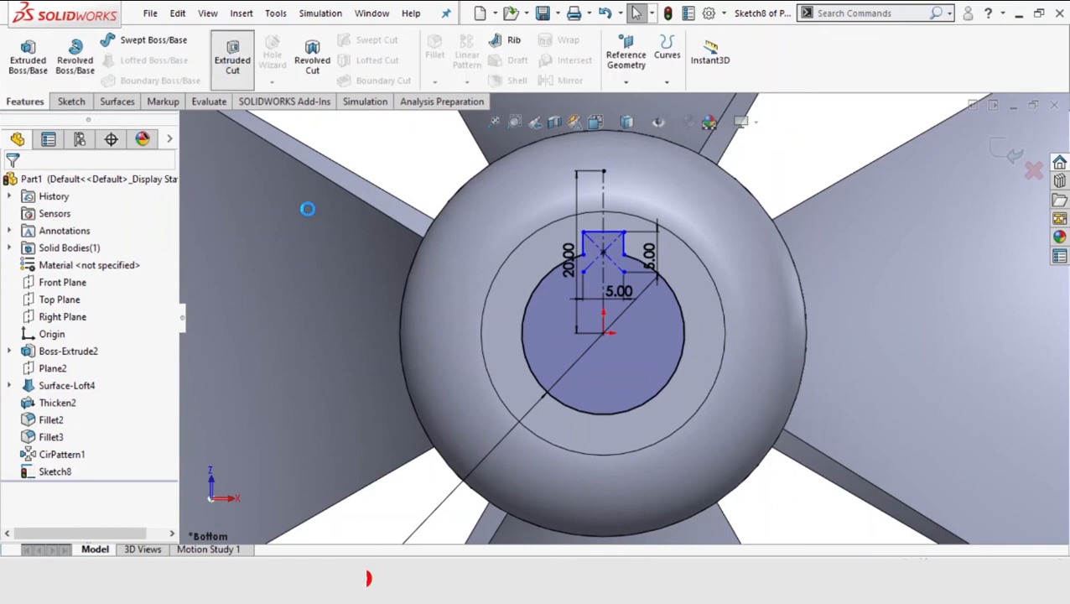
left_click(233, 54)
left_click(75, 278)
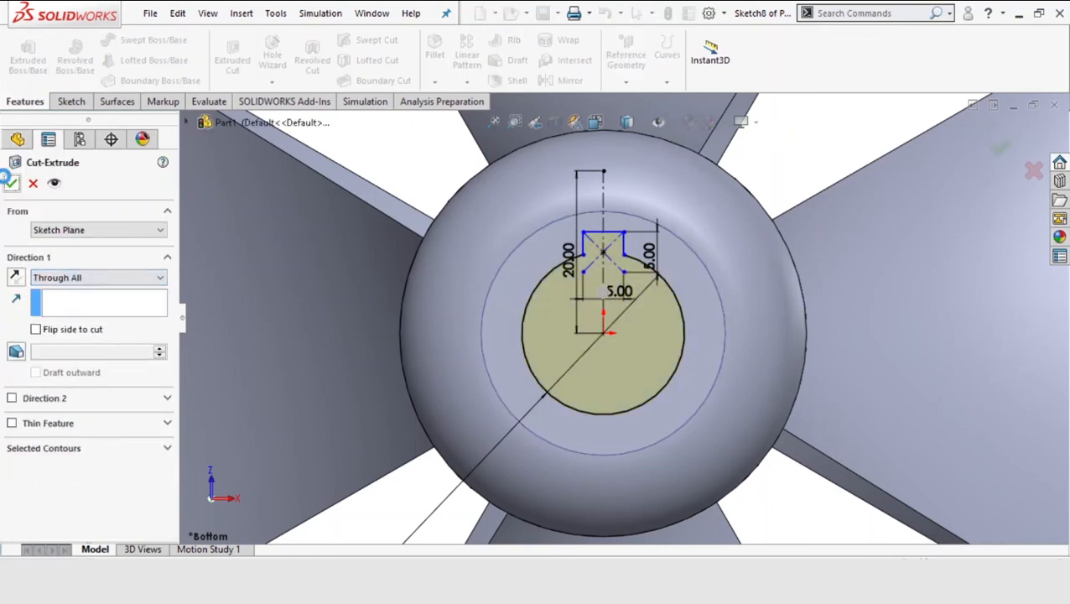
left_click(10, 182)
Step: Show the whole propeller in an angled view and open the appearance editor for the entire part
left_click(493, 122)
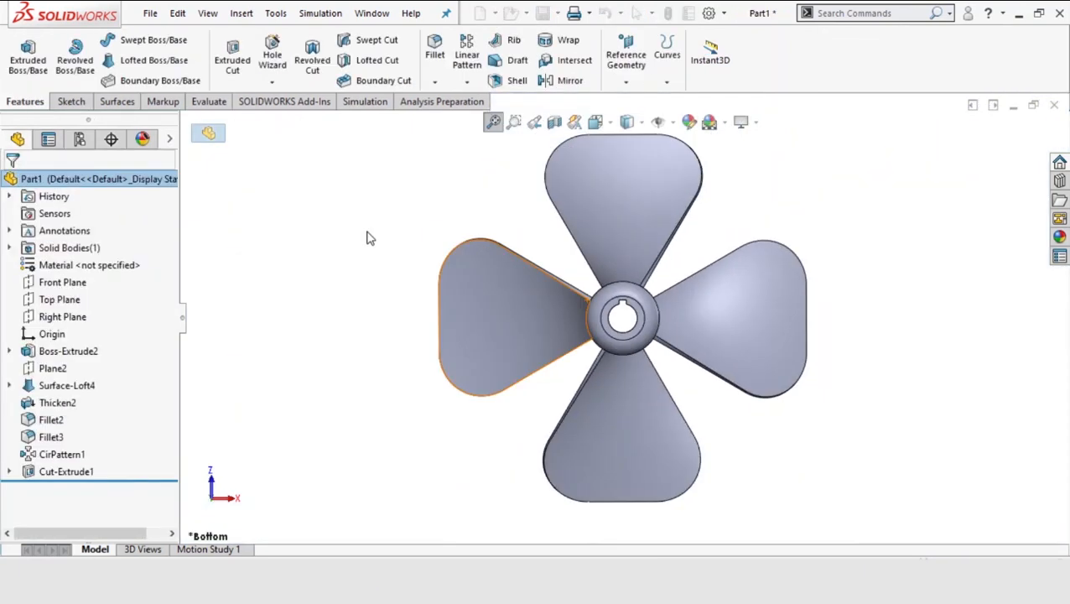
right_click(367, 238)
left_click(395, 296)
left_click_drag(394, 296, 711, 121)
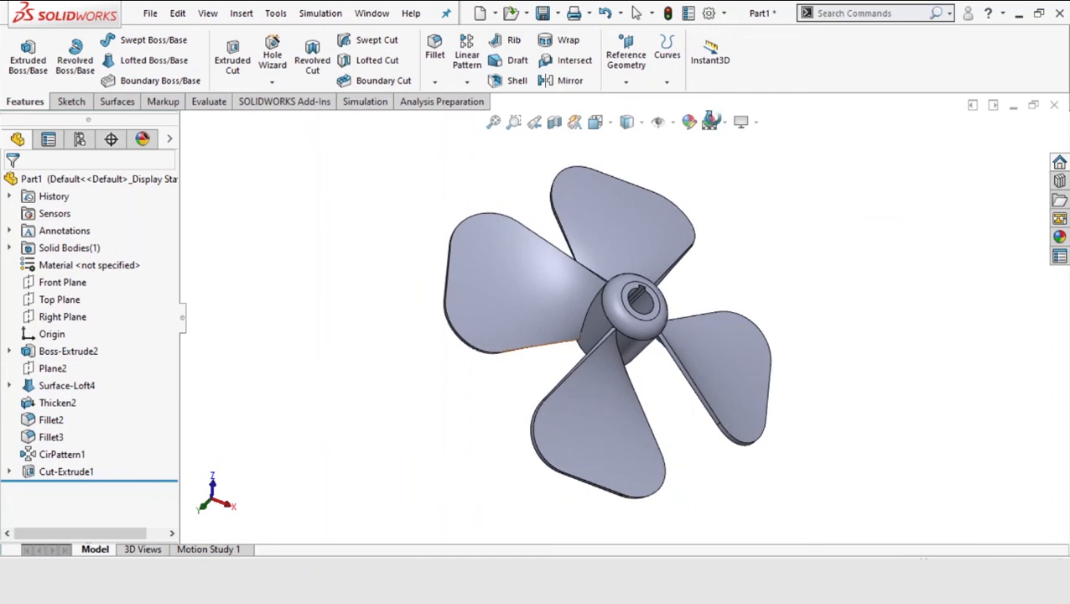
left_click(725, 123)
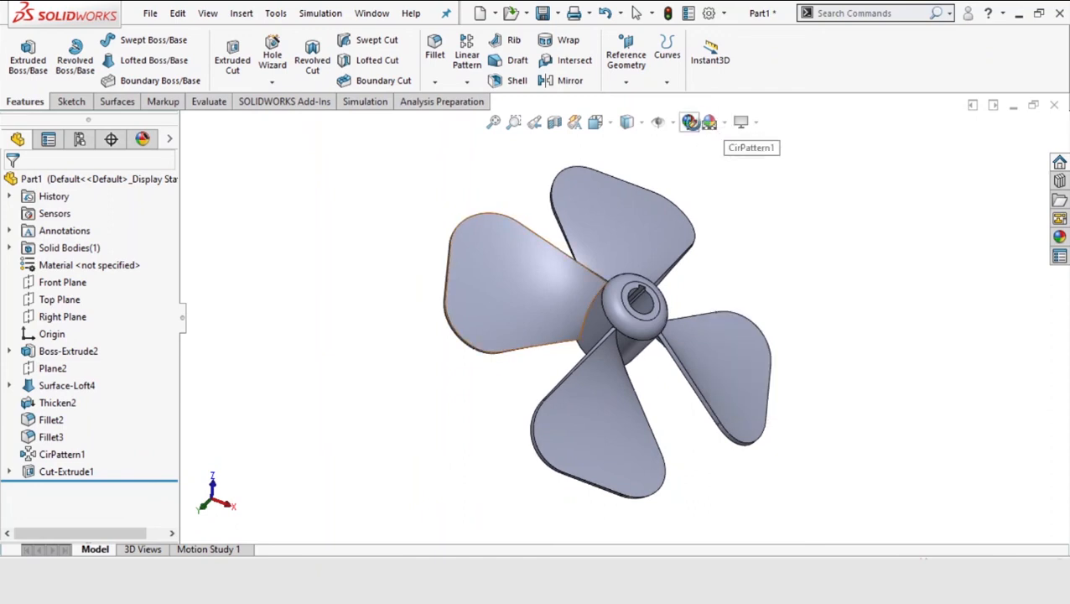
left_click(690, 122)
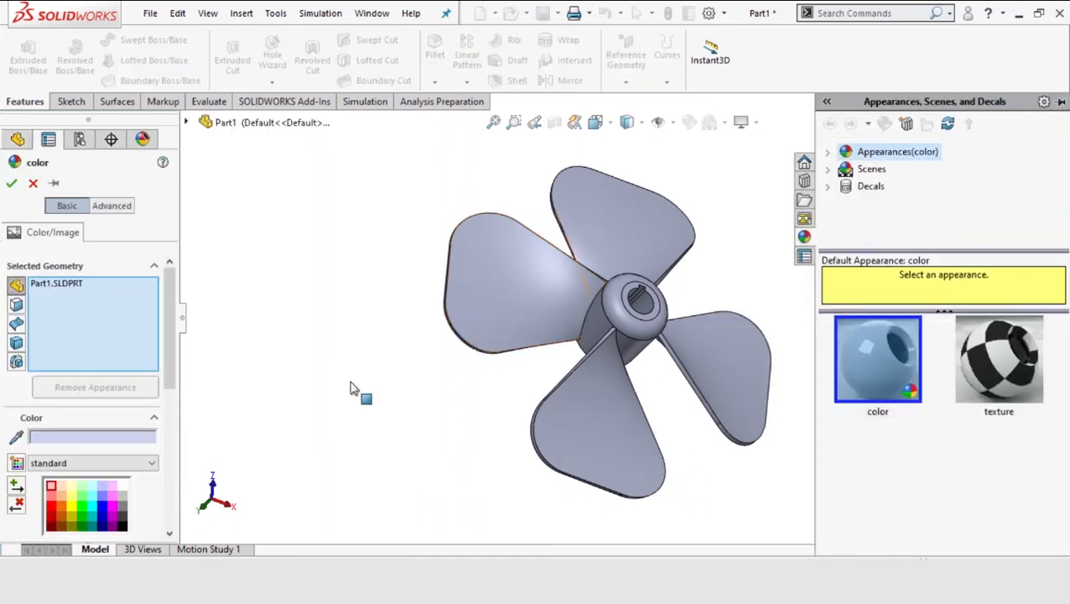
Step: Try grey shades and white from the standard swatches as the part's color
left_click(122, 507)
left_click(122, 516)
left_click(122, 498)
left_click(122, 487)
left_click(123, 492)
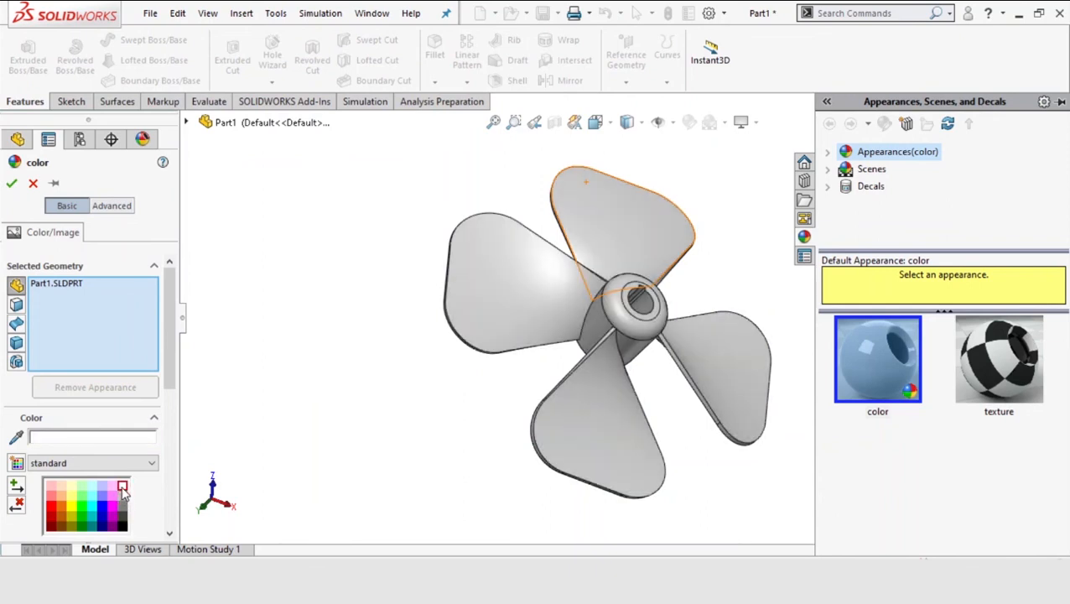
Step: Try red and orange shades from the standard swatches on the whole propeller
left_click(62, 520)
left_click(52, 519)
left_click(52, 509)
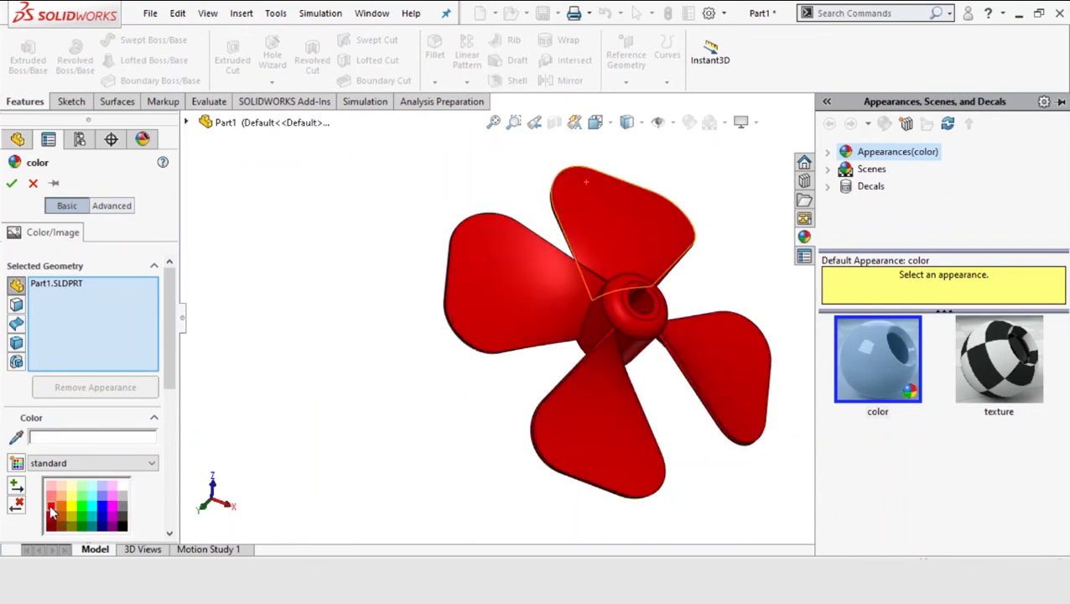
left_click(52, 498)
left_click(52, 518)
left_click(63, 519)
Step: Color the entire propeller bright green using the standard swatches and apply the appearance
left_click(88, 518)
left_click(84, 509)
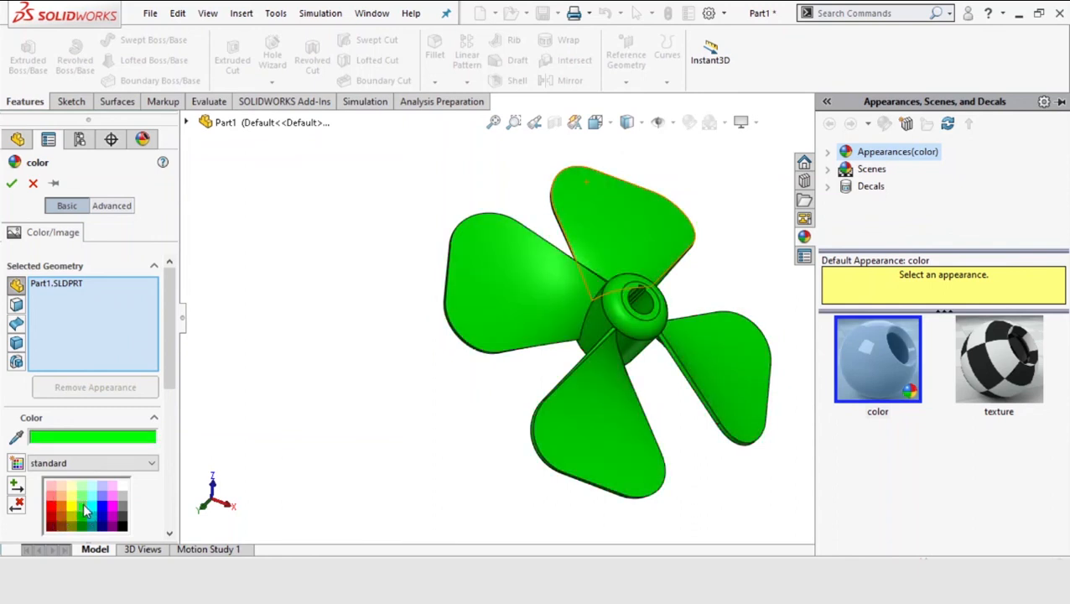
left_click(124, 514)
left_click(91, 513)
left_click(84, 515)
left_click(83, 513)
key("Return")
Step: Open the display effect options for the model view
left_click(747, 122)
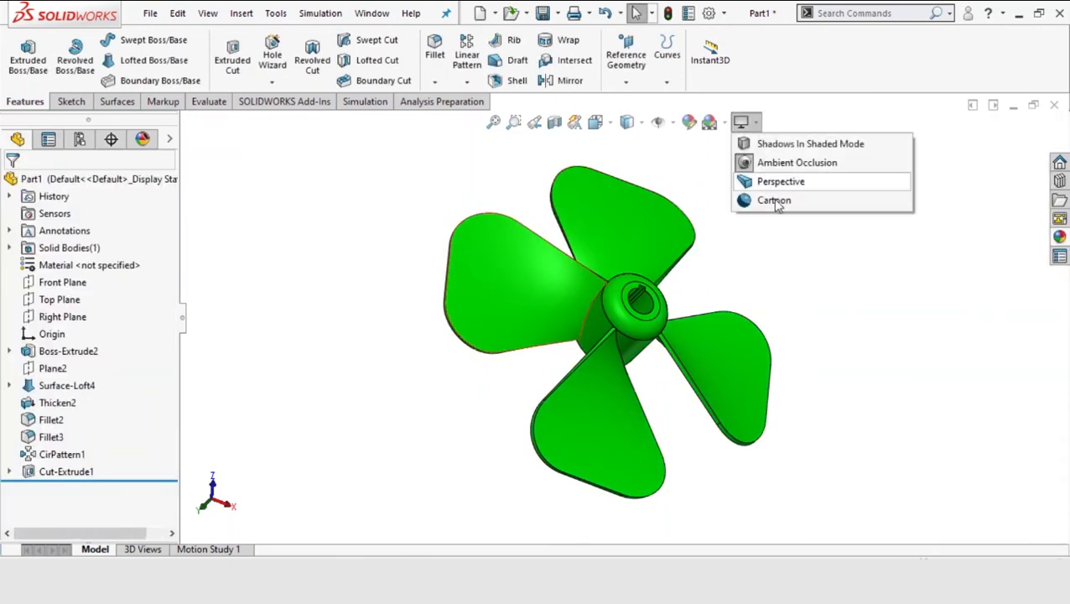